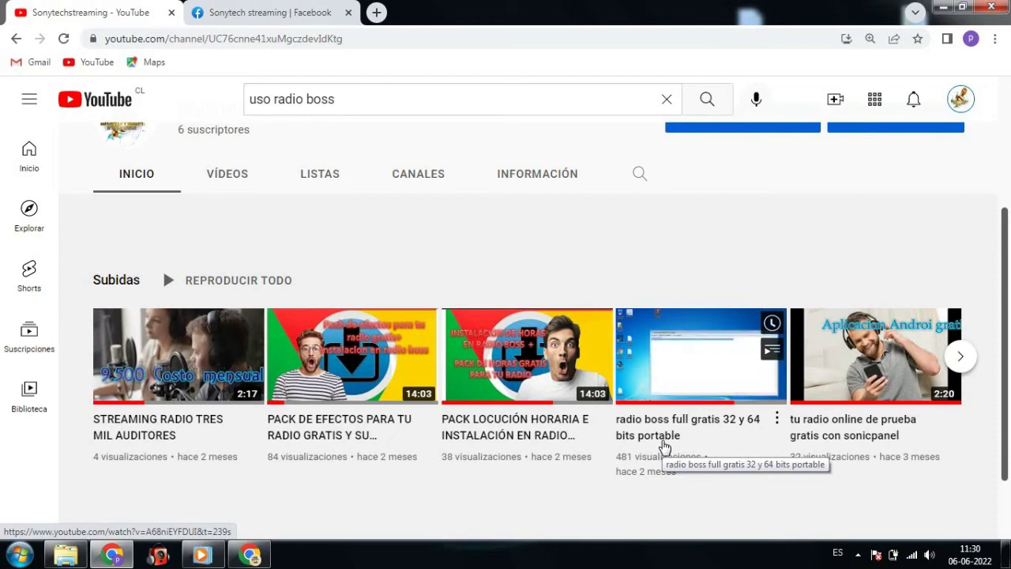
Leave the browser, launch RadioBOSS from the desktop and maximize its window.
{"action": "left_click", "coordinate": [942, 7]}
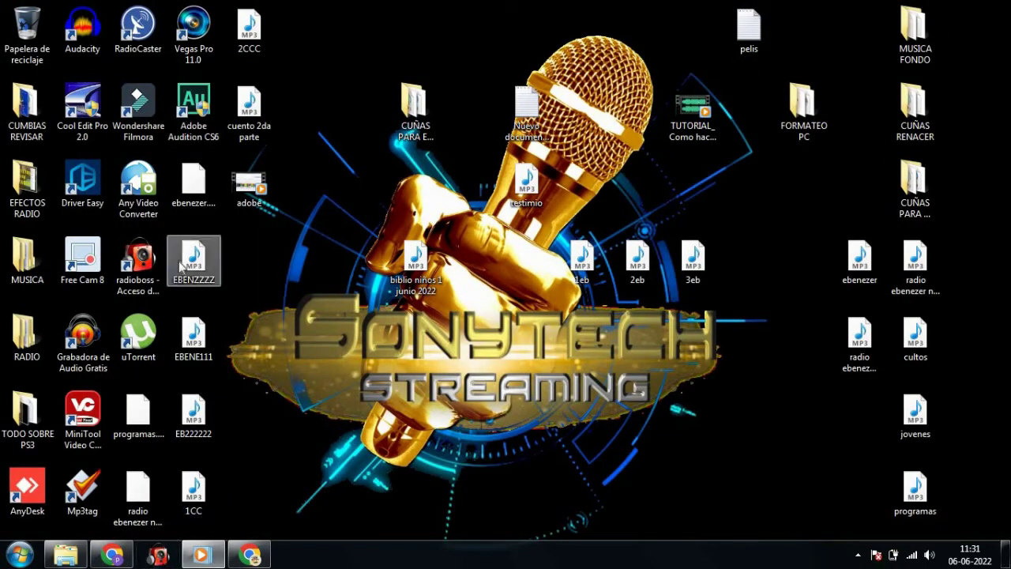
{"action": "double_click", "coordinate": [141, 258]}
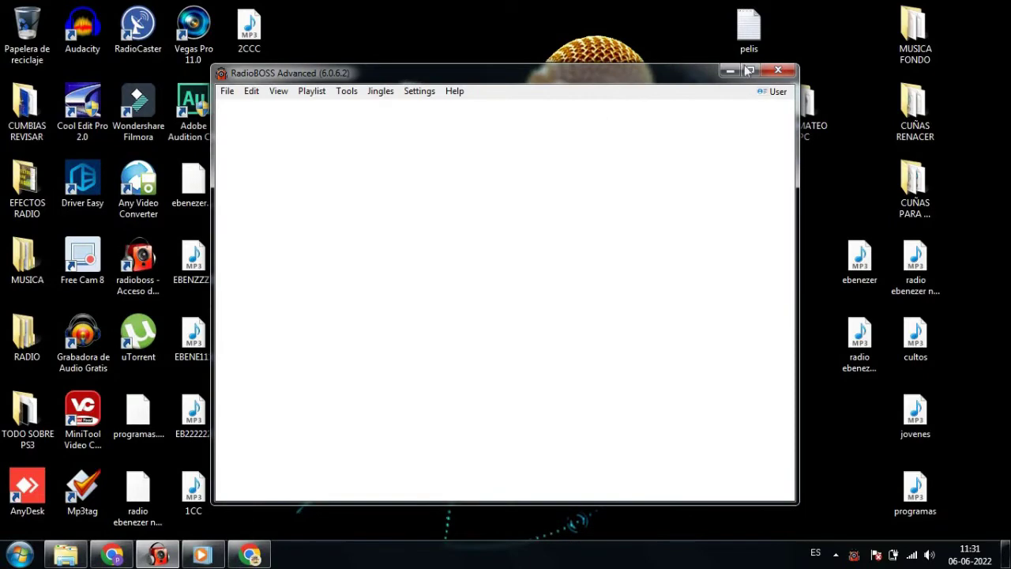
{"action": "left_click", "coordinate": [750, 73]}
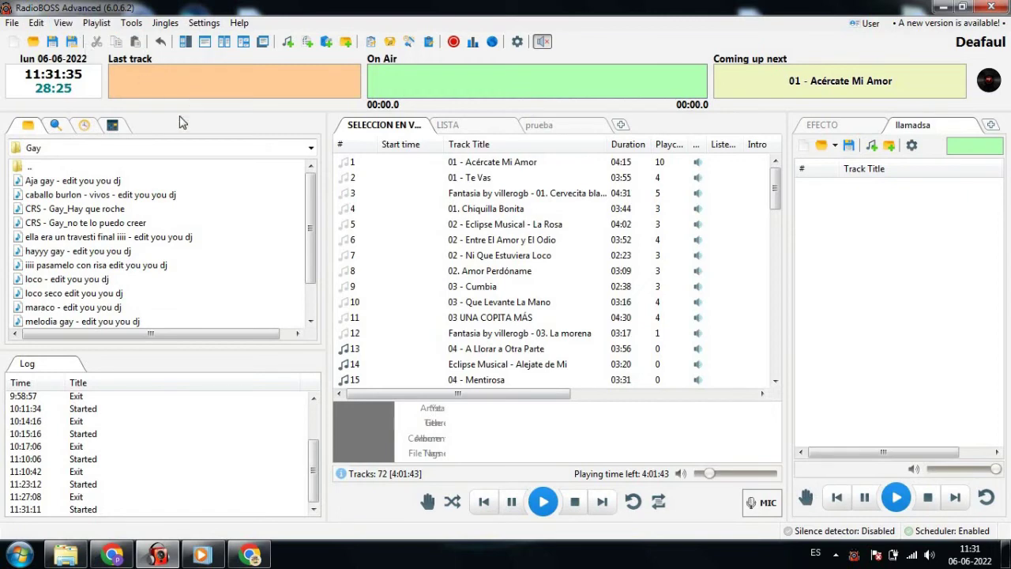
Change the interface language from English to Español.
{"action": "left_click", "coordinate": [67, 25]}
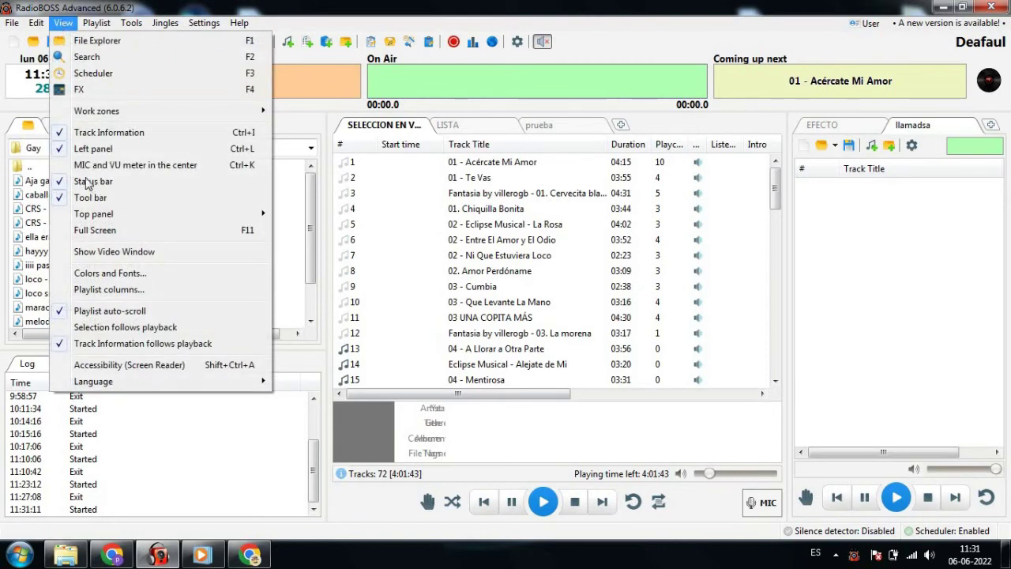
{"action": "mouse_move", "coordinate": [101, 380]}
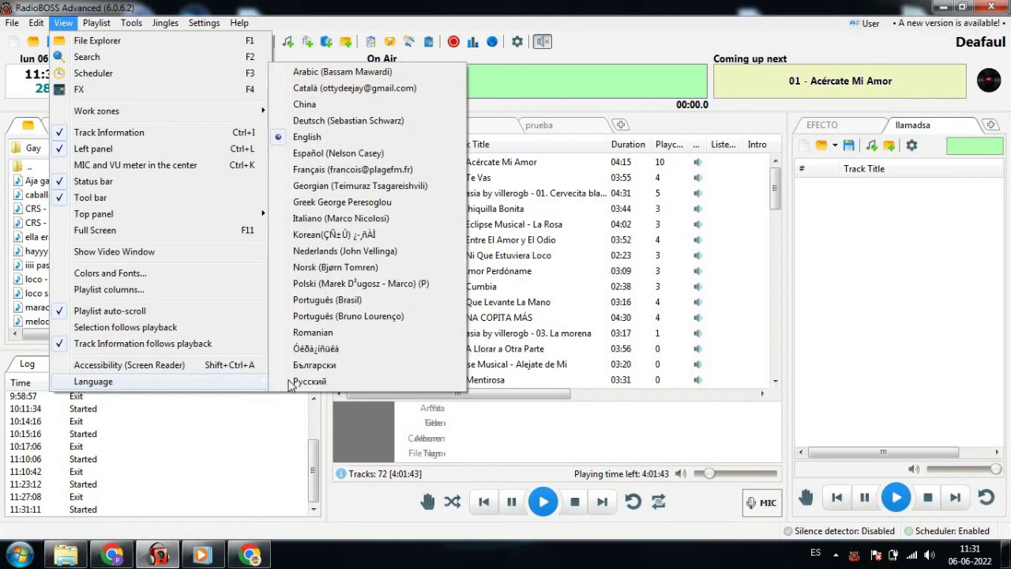
{"action": "left_click", "coordinate": [315, 155]}
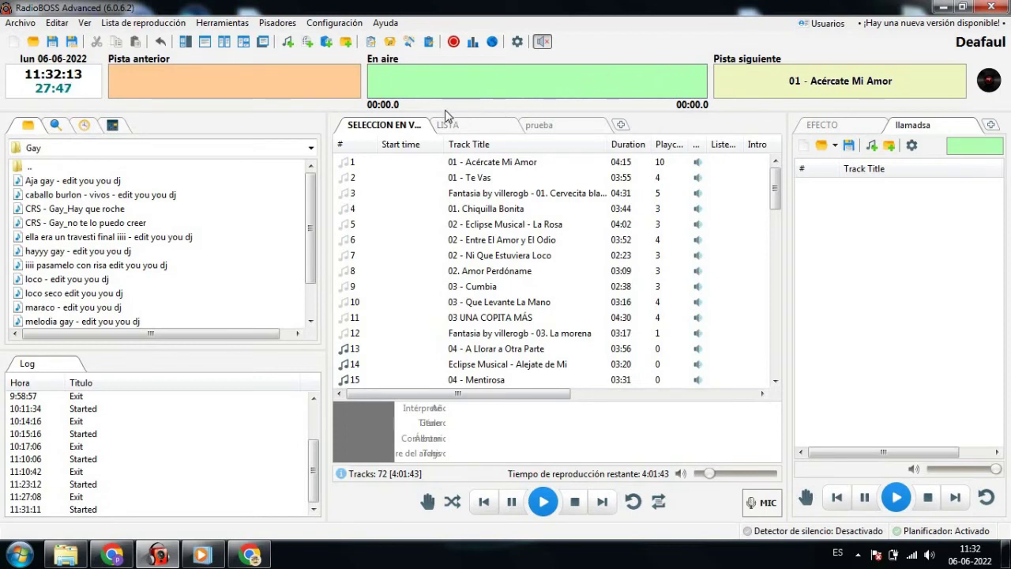
Save the current settings as a new profile named RADIO MIX.
{"action": "left_click", "coordinate": [340, 24]}
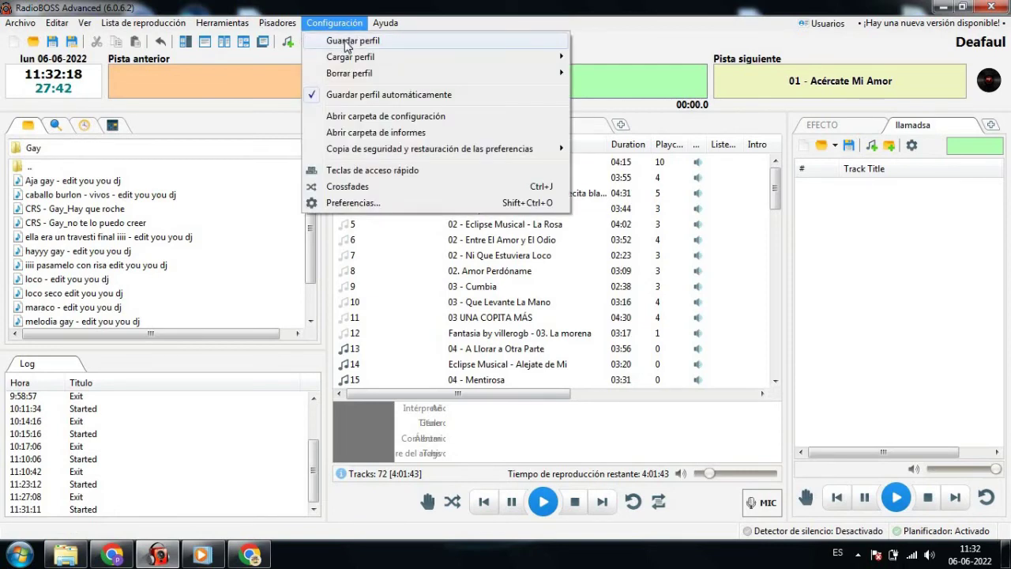
{"action": "left_click", "coordinate": [344, 43]}
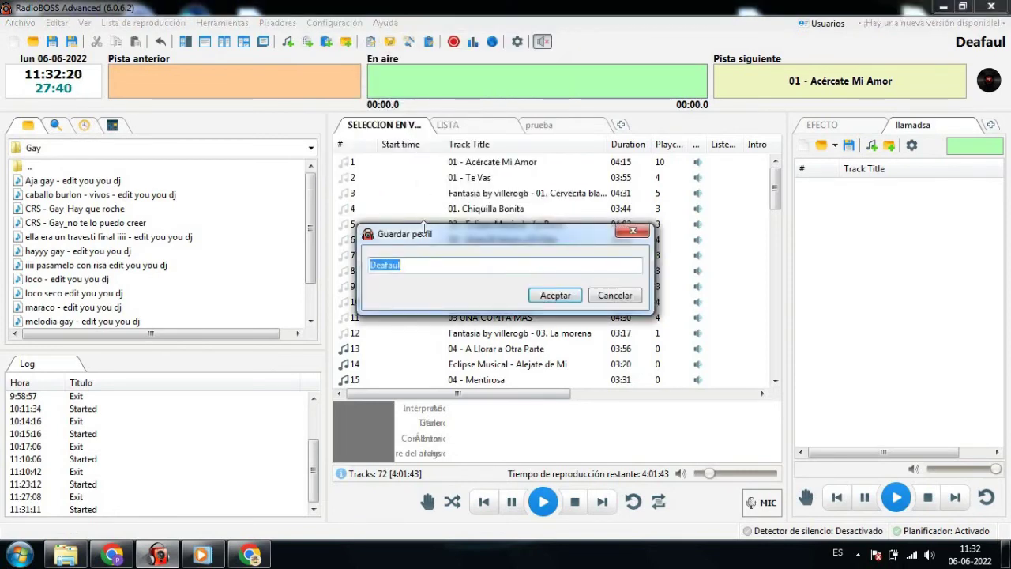
{"action": "left_click", "coordinate": [418, 266]}
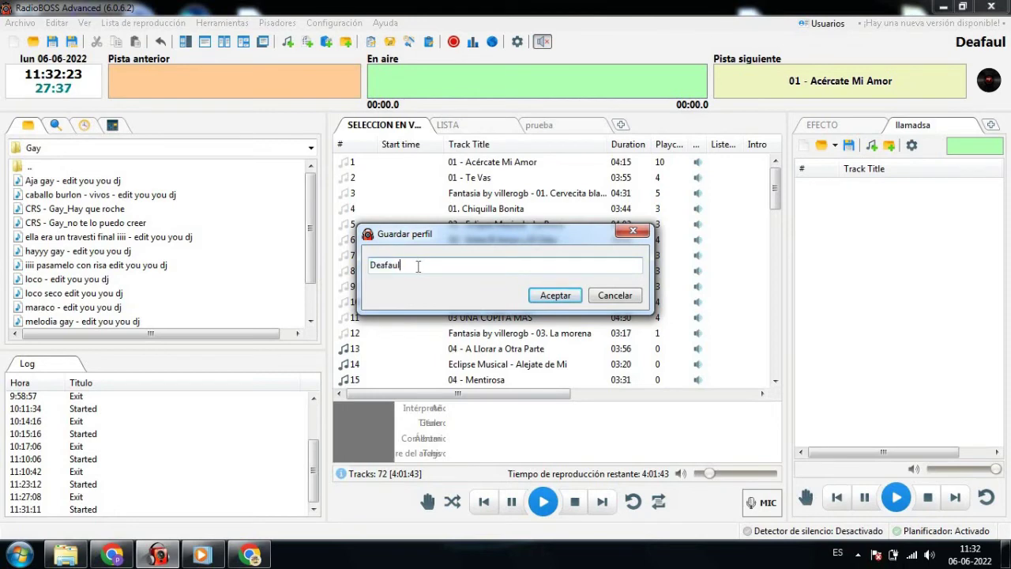
{"action": "key", "text": "BackSpace"}
{"action": "key", "text": "BackSpace"}
{"action": "key", "text": "BackSpace"}
{"action": "type", "text": "RADIO MIX"}
{"action": "left_click", "coordinate": [553, 296]}
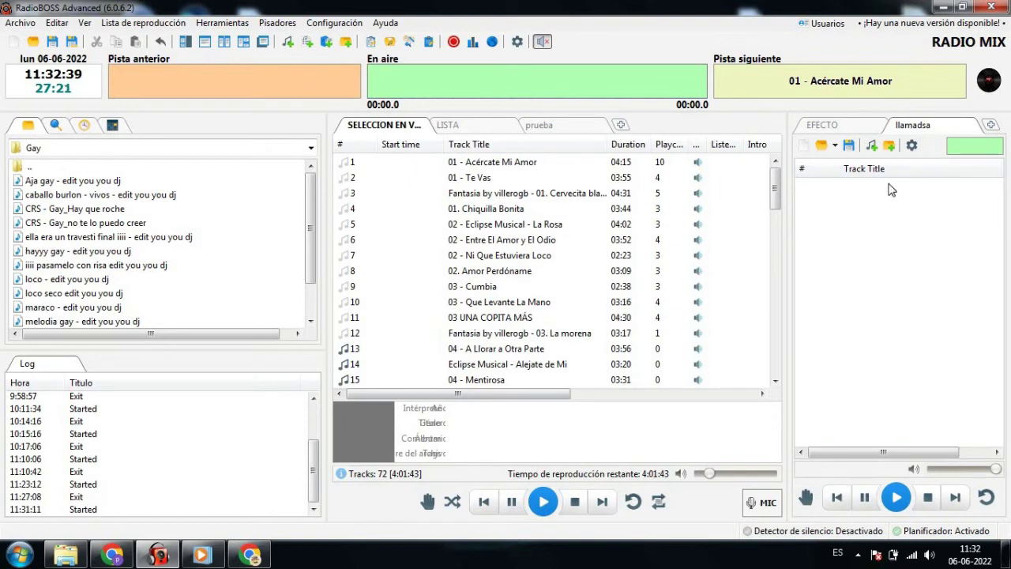
Set the station logo to the image "apk - copia" from the desktop folder RADIO > DATOS CLIENTES > SABOR A CUMBIA > imagenes.
{"action": "left_click", "coordinate": [988, 84]}
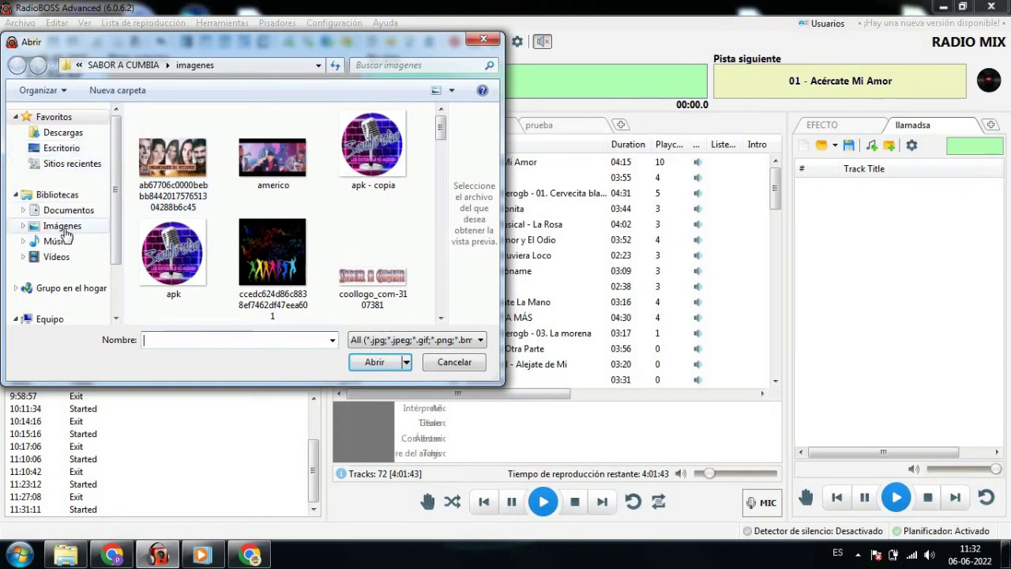
{"action": "left_click", "coordinate": [78, 150]}
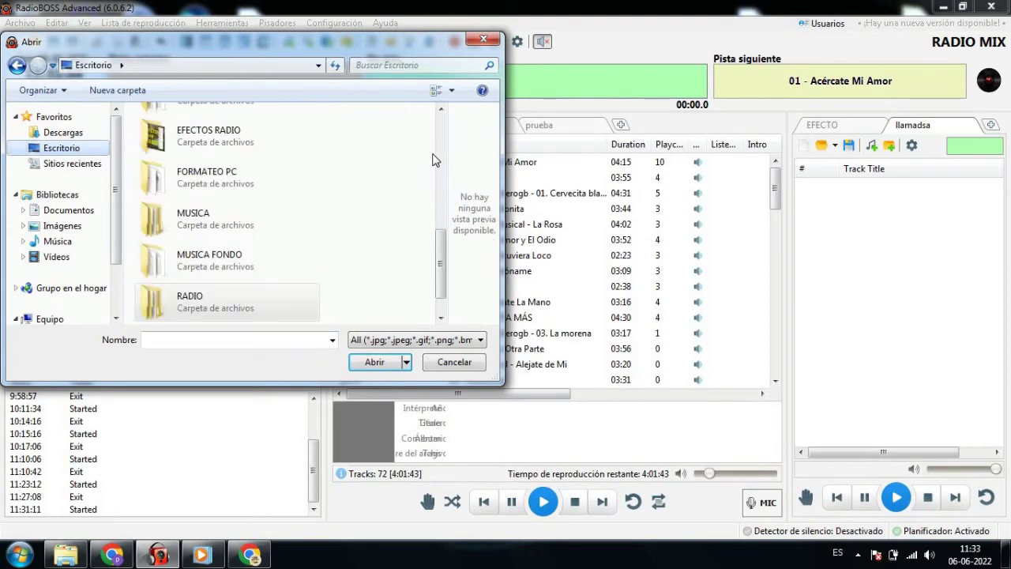
{"action": "double_click", "coordinate": [225, 308]}
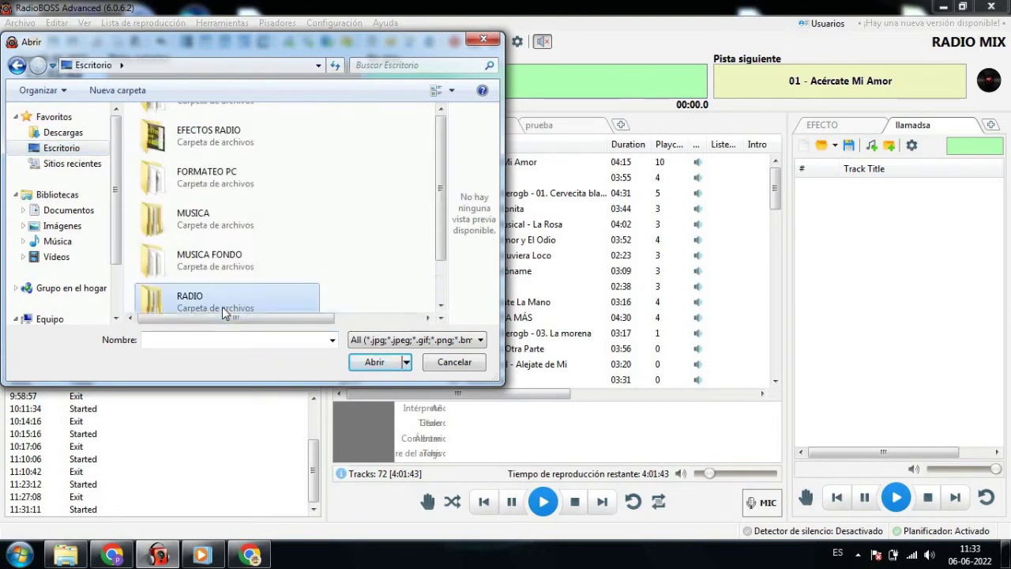
{"action": "left_click", "coordinate": [199, 168]}
{"action": "double_click", "coordinate": [199, 167]}
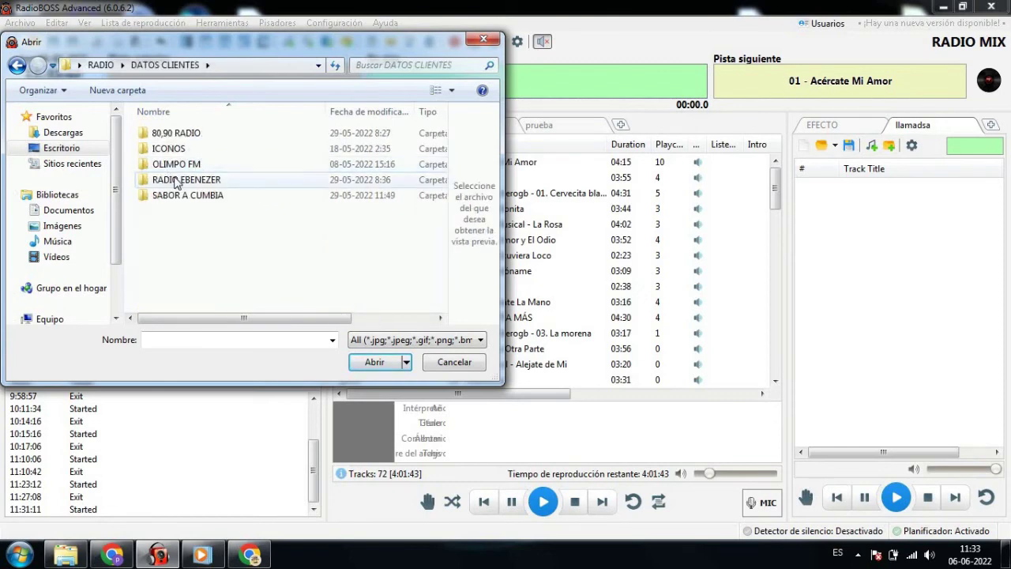
{"action": "double_click", "coordinate": [190, 200]}
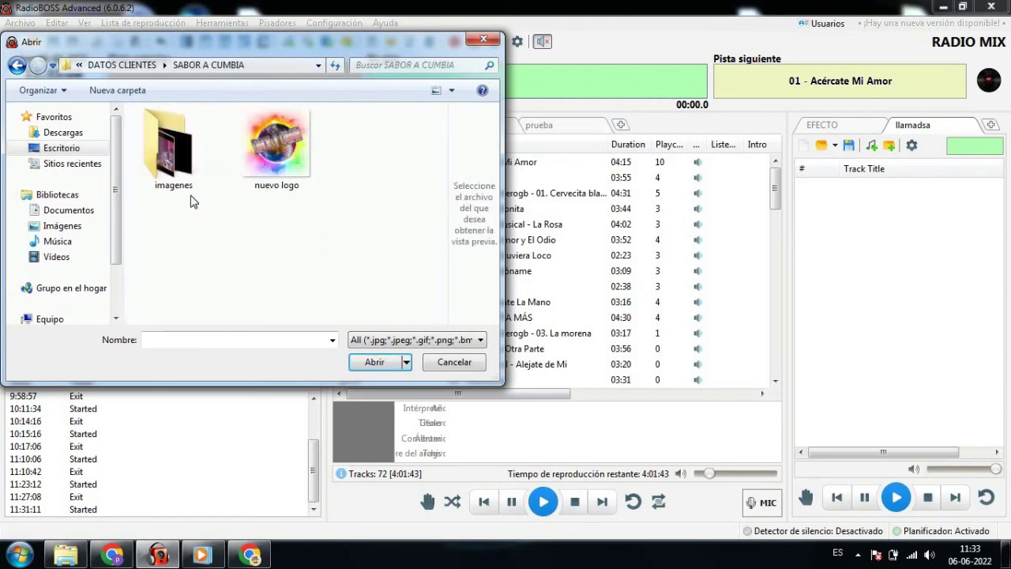
{"action": "left_click", "coordinate": [178, 162]}
{"action": "double_click", "coordinate": [178, 162]}
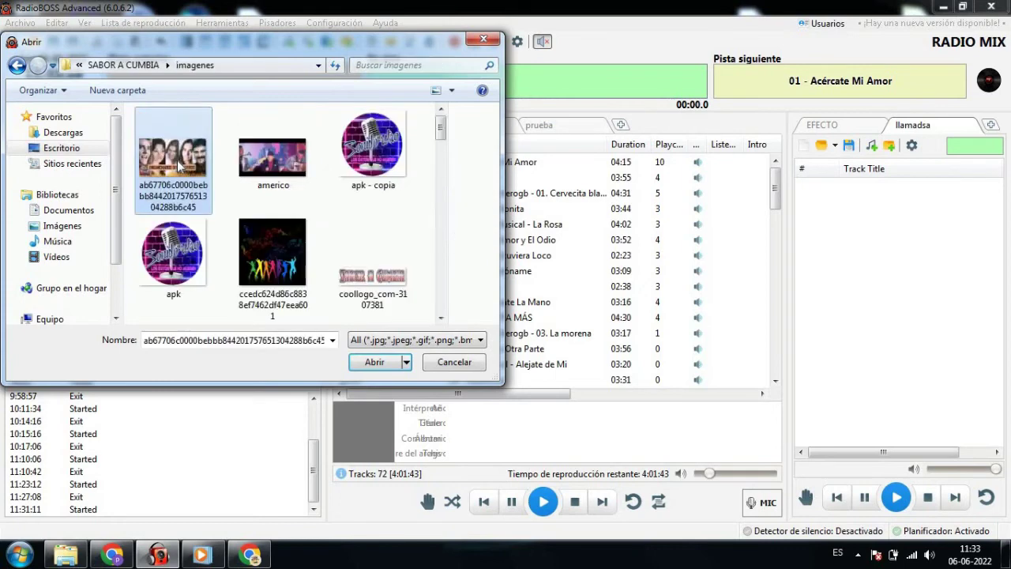
{"action": "left_click", "coordinate": [375, 154]}
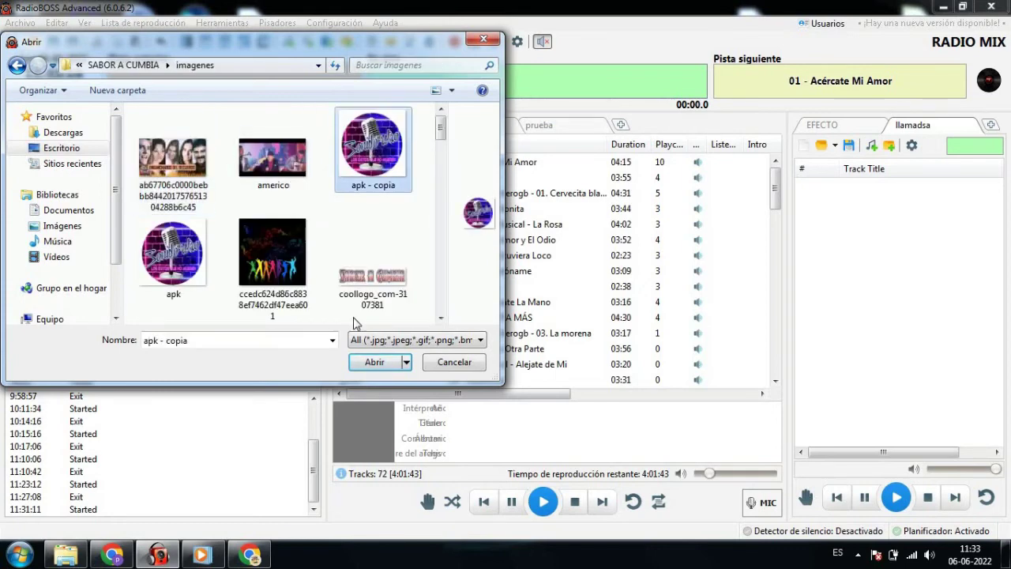
{"action": "left_click", "coordinate": [368, 362]}
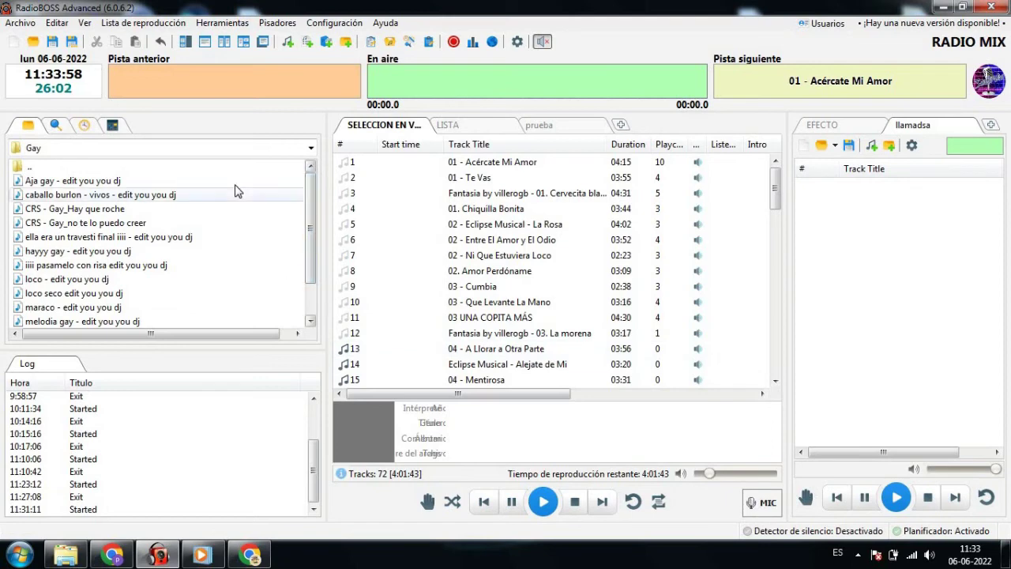
Show the microphone control and VU meters in the center of the main window.
{"action": "left_click", "coordinate": [85, 24]}
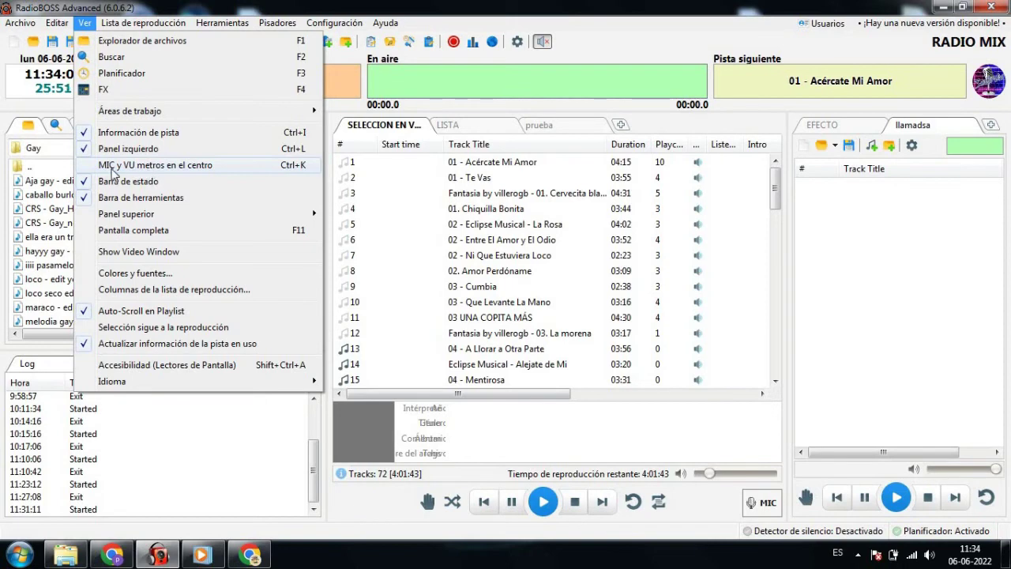
{"action": "left_click", "coordinate": [103, 173]}
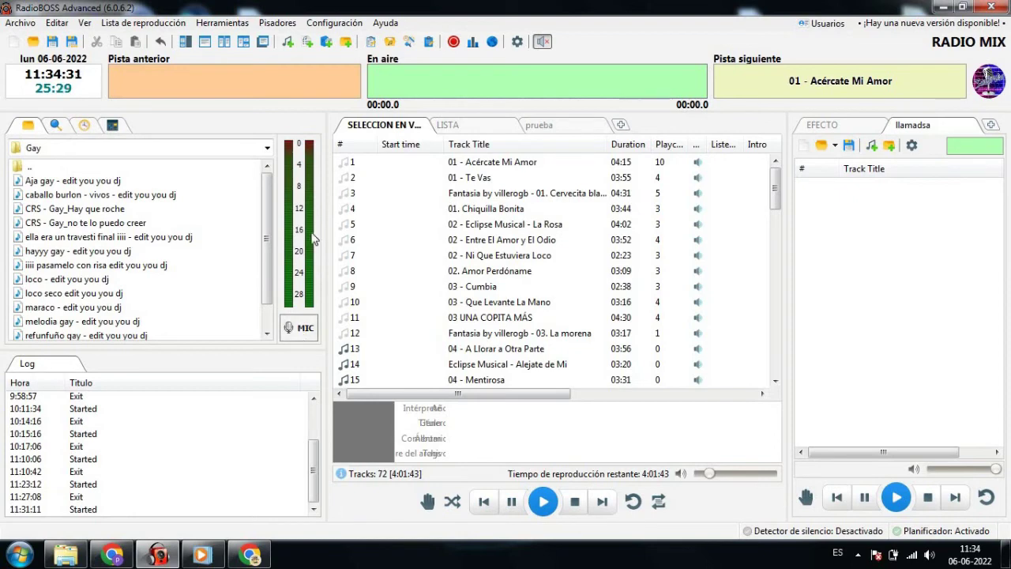
Toggle "Iniciar fadeout durante la mezcla" for music in the Crossfades settings and accept them.
{"action": "left_click", "coordinate": [340, 24]}
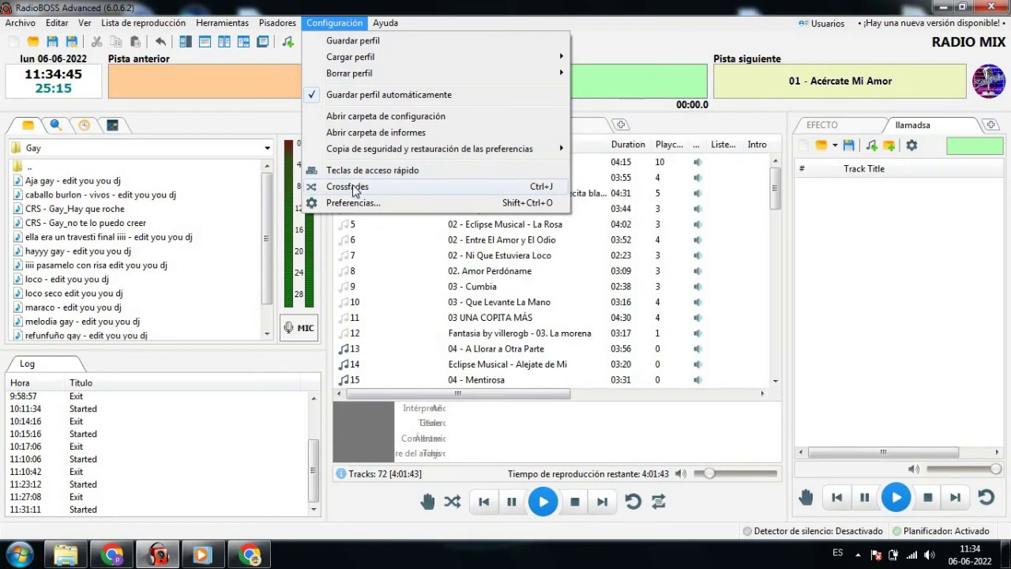
{"action": "left_click", "coordinate": [354, 189]}
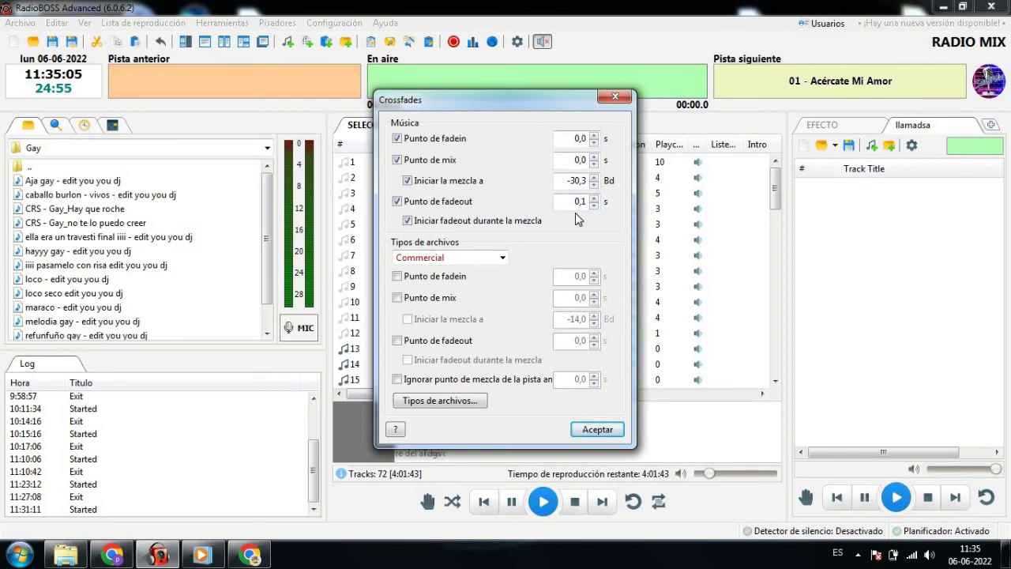
{"action": "left_click", "coordinate": [407, 221]}
{"action": "left_click", "coordinate": [586, 431]}
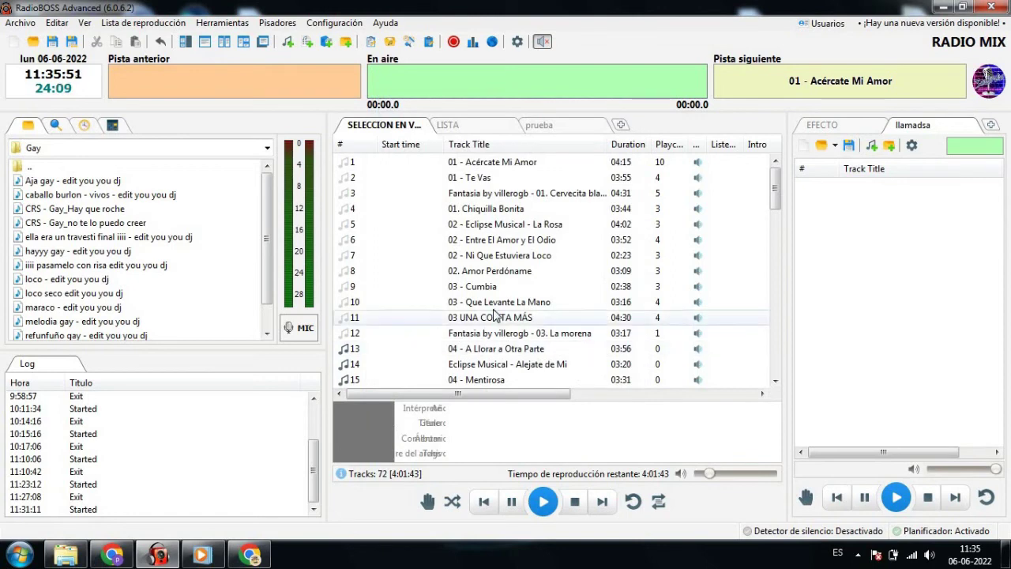
Set the main output monitoring device to No sound in the playback (Reproducción) preferences.
{"action": "left_click", "coordinate": [352, 26]}
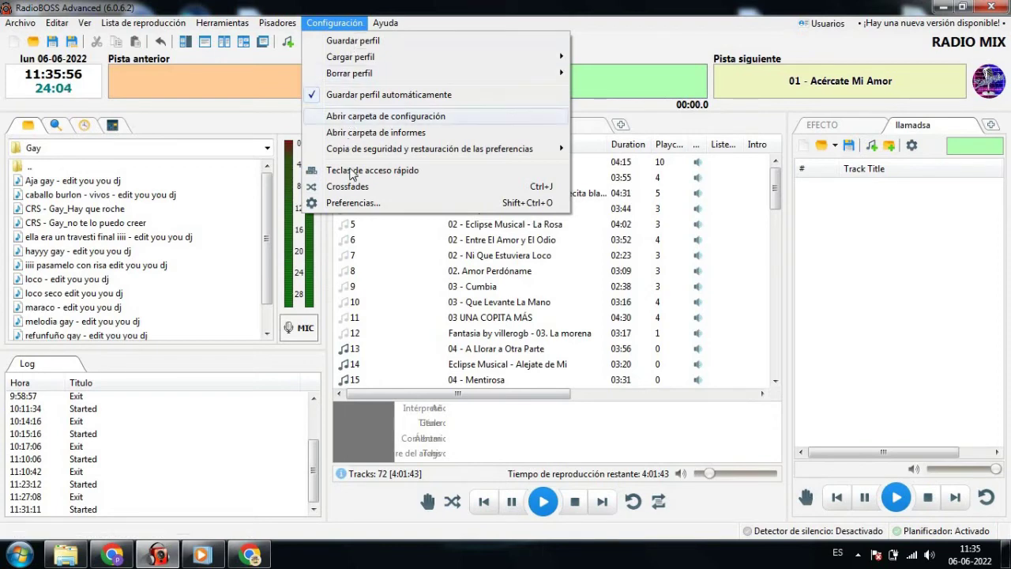
{"action": "left_click", "coordinate": [353, 203]}
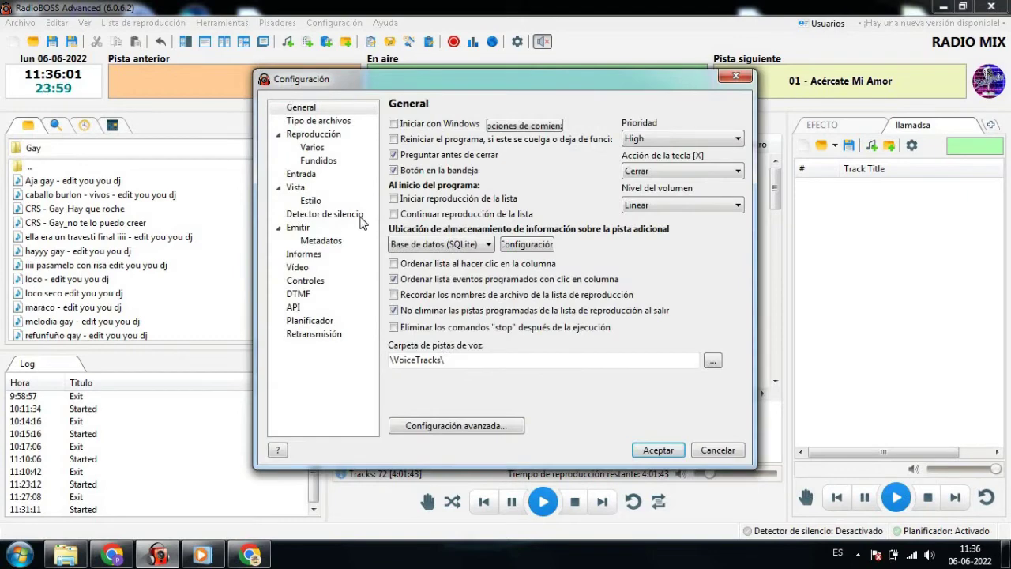
{"action": "left_click", "coordinate": [332, 139]}
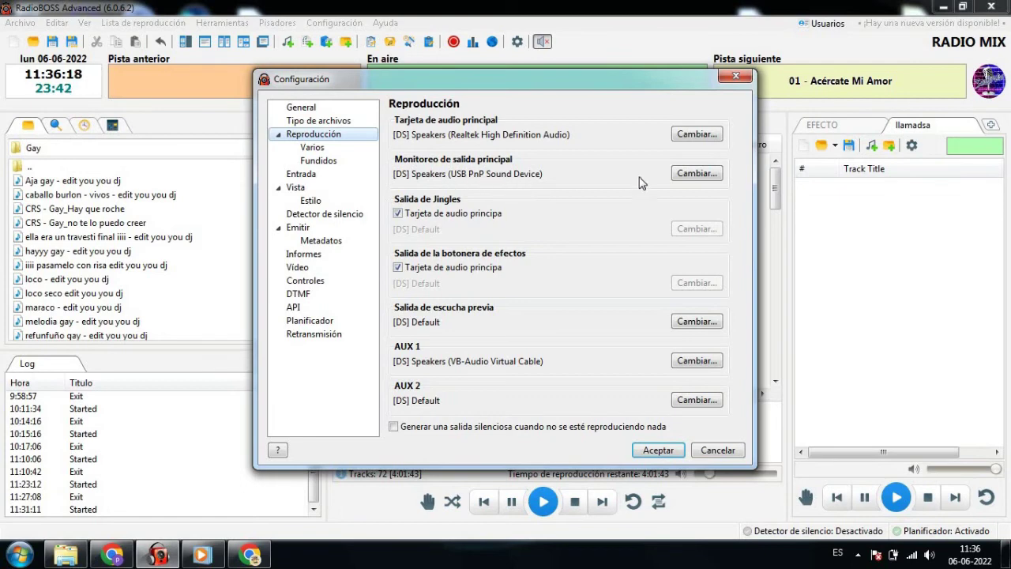
{"action": "left_click", "coordinate": [686, 173]}
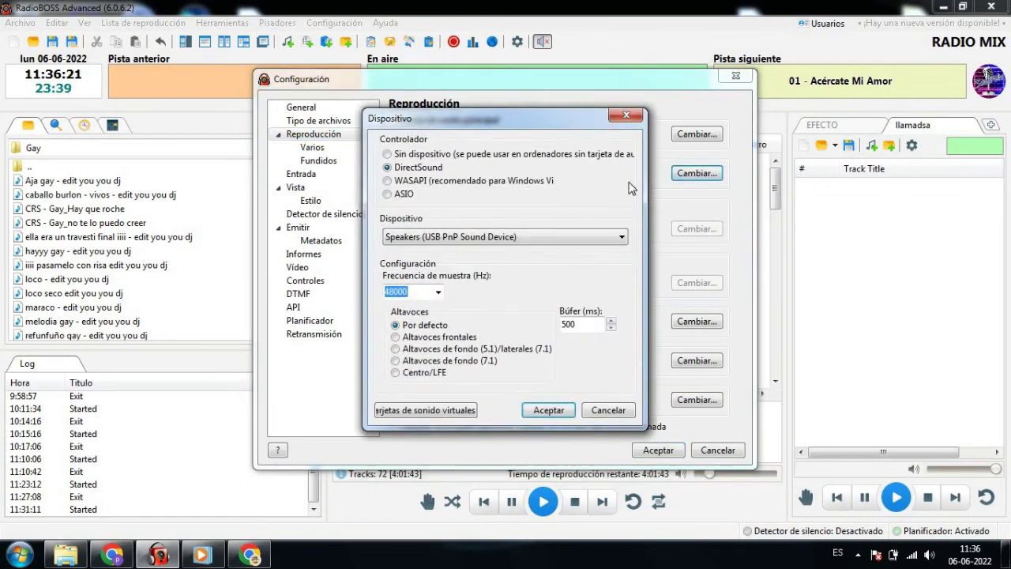
{"action": "left_click", "coordinate": [620, 237]}
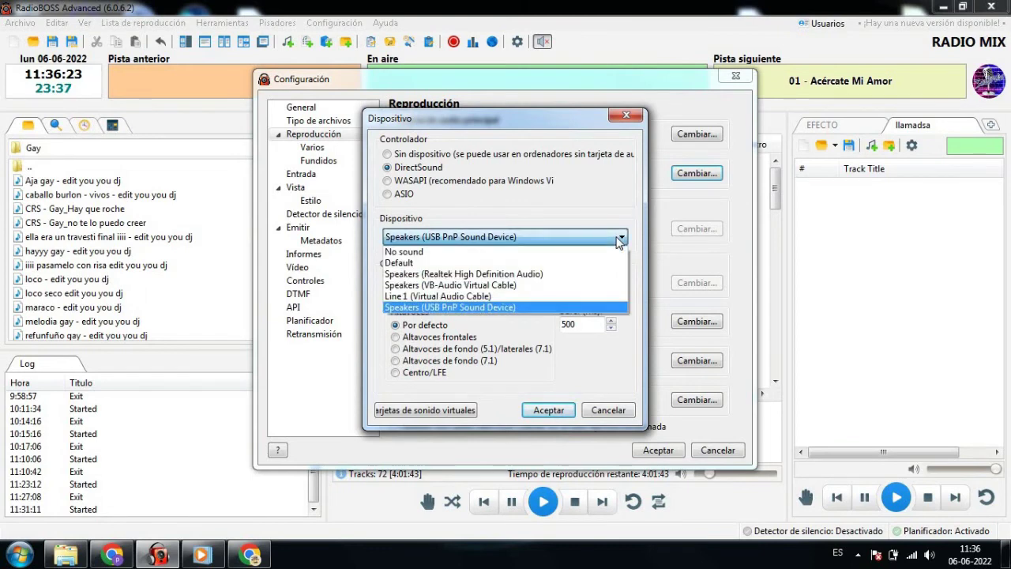
{"action": "left_click", "coordinate": [569, 259]}
{"action": "left_click", "coordinate": [548, 410]}
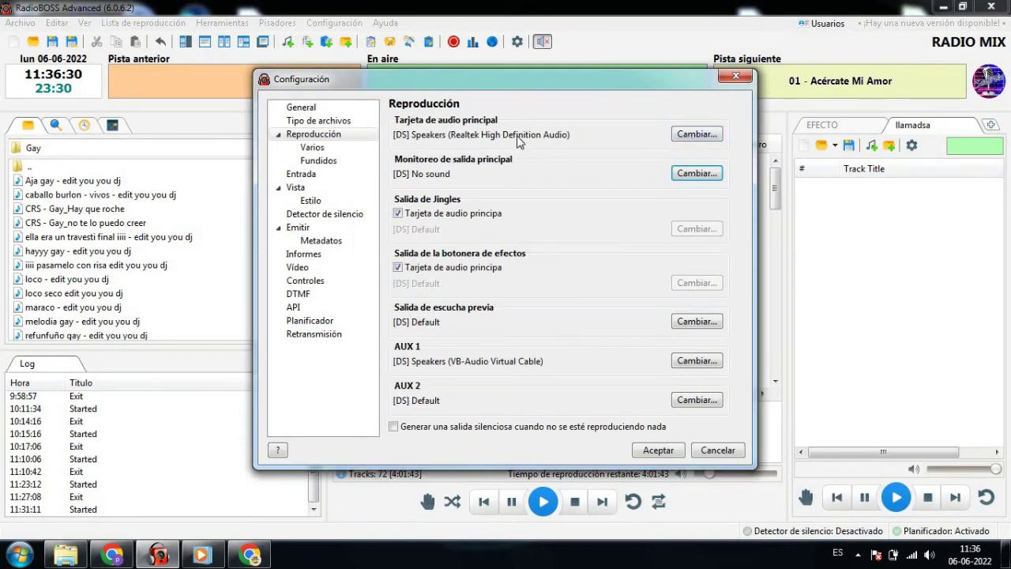
Assign Speakers (Realtek High Definition Audio) as the device of the main audio card and accept it.
{"action": "left_click", "coordinate": [686, 136]}
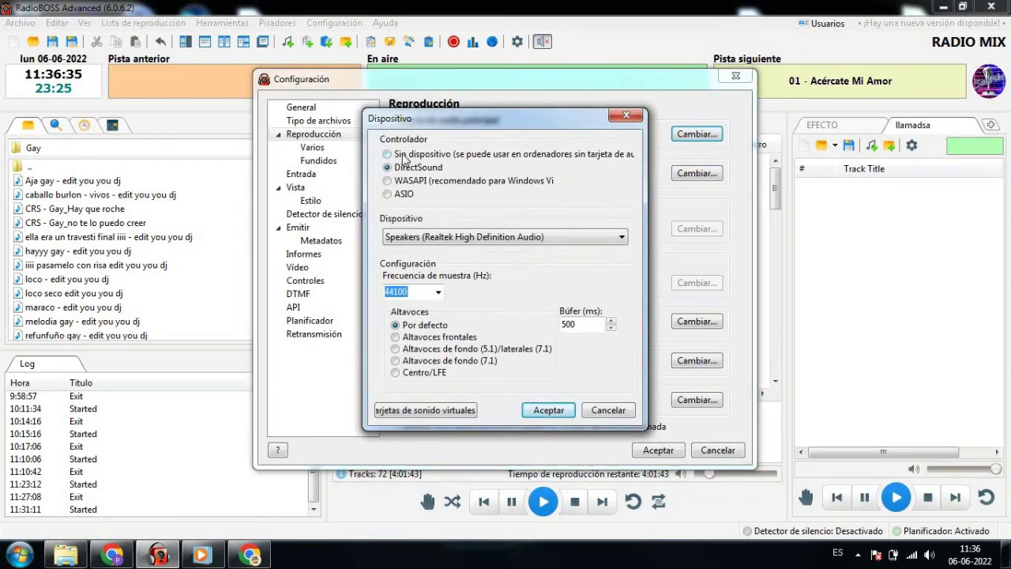
{"action": "left_click", "coordinate": [623, 116]}
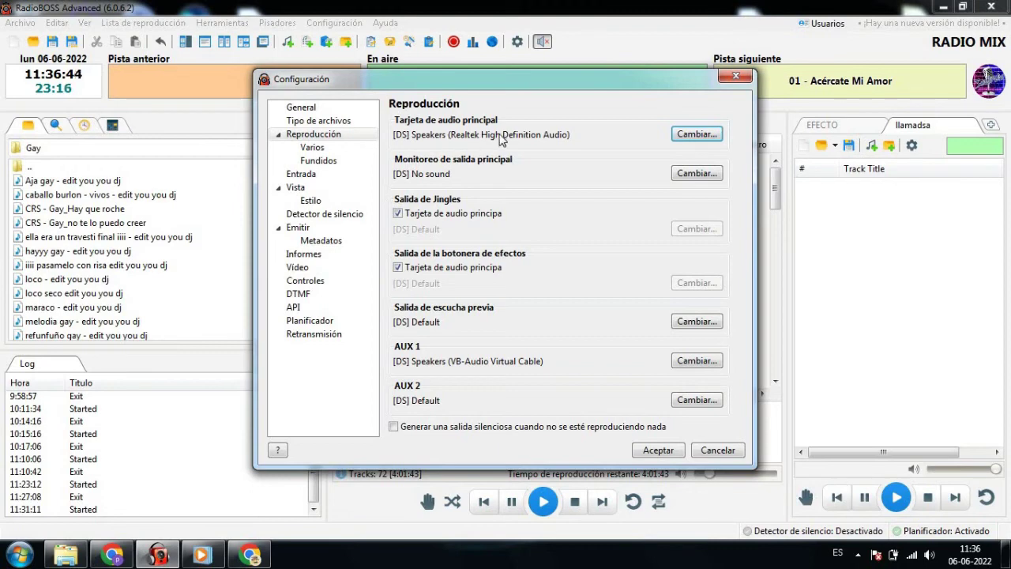
{"action": "left_click", "coordinate": [683, 136]}
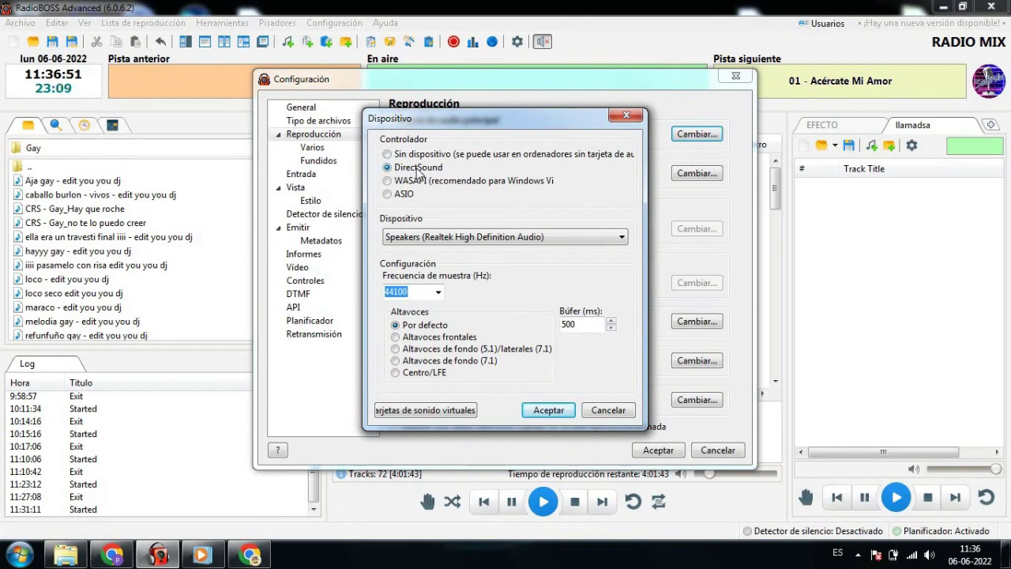
{"action": "left_click", "coordinate": [623, 239]}
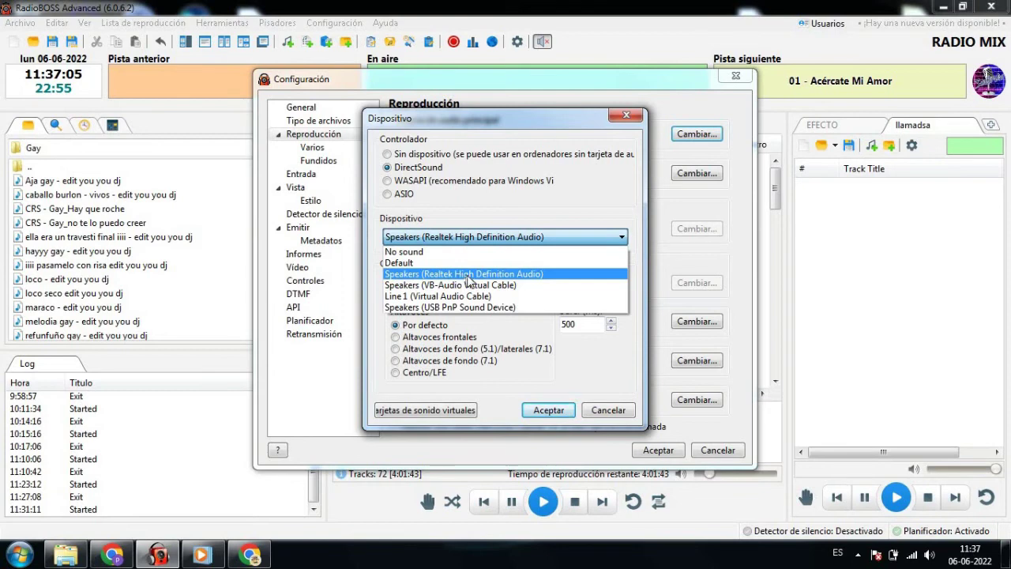
{"action": "left_click", "coordinate": [527, 274]}
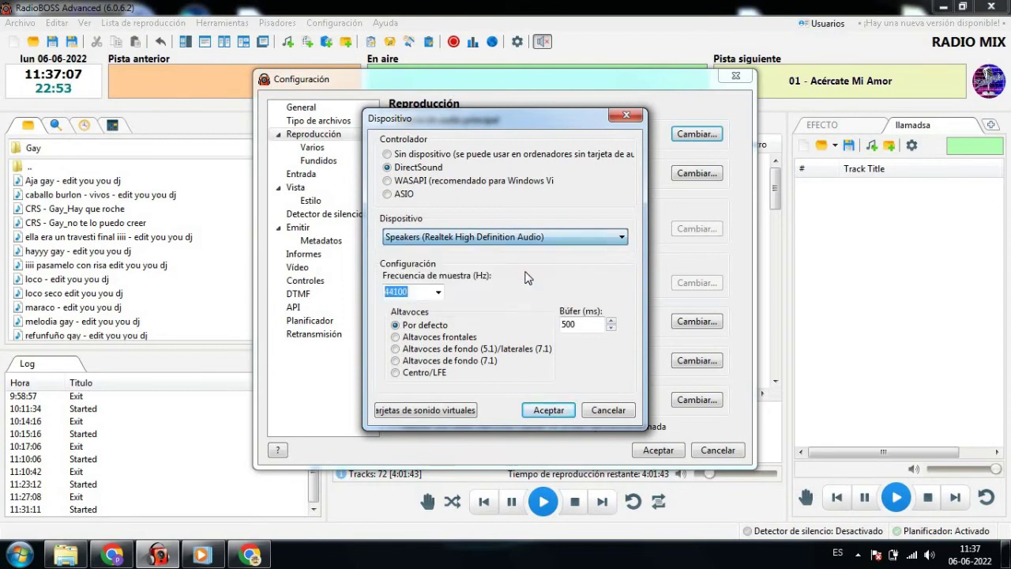
{"action": "left_click", "coordinate": [547, 410]}
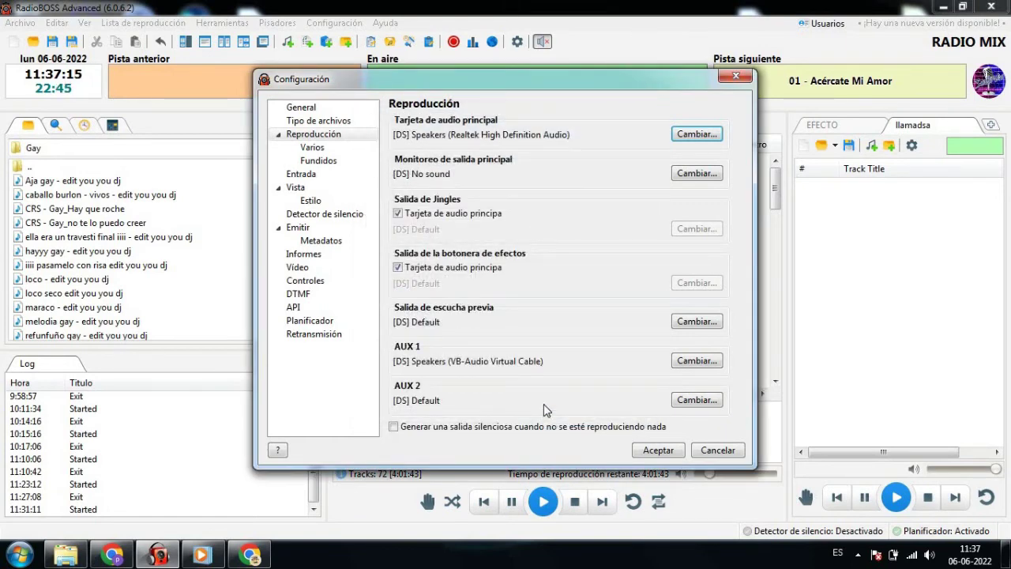
Accept the playback preferences and test the output with BASE CUMBIA from the prueba playlist, raising the main player volume before stopping it.
{"action": "left_click", "coordinate": [648, 453]}
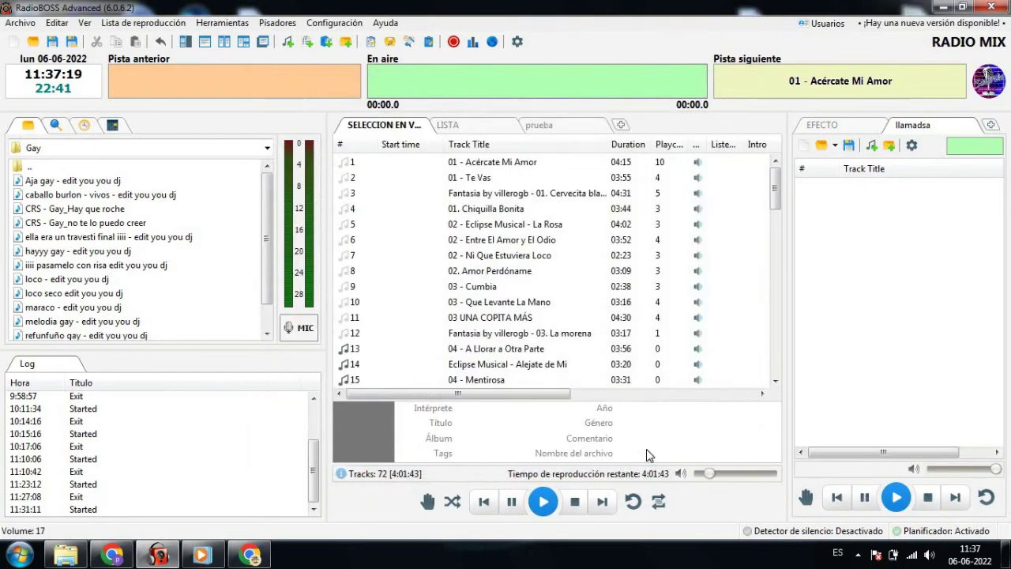
{"action": "left_click", "coordinate": [540, 126]}
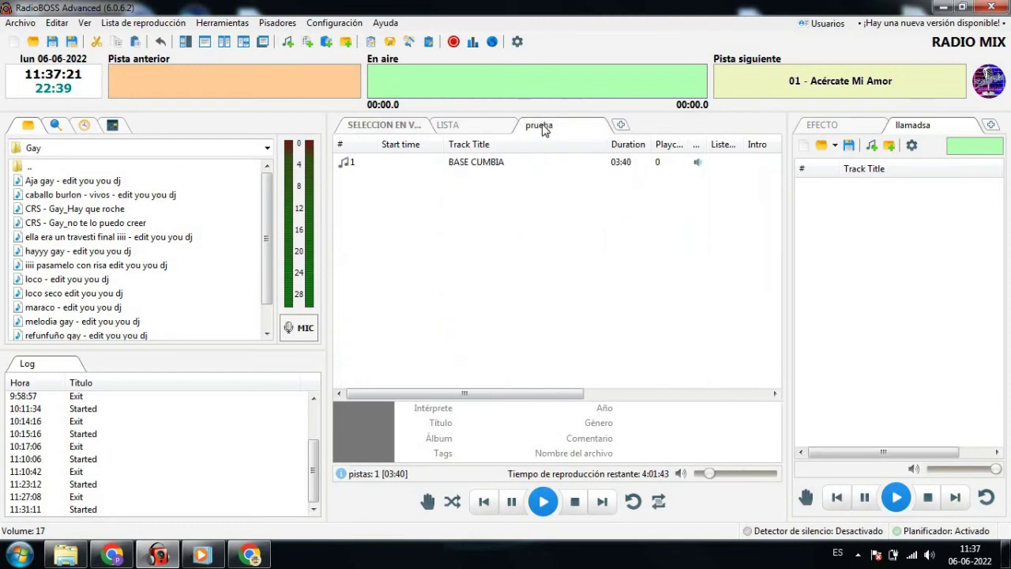
{"action": "double_click", "coordinate": [465, 165]}
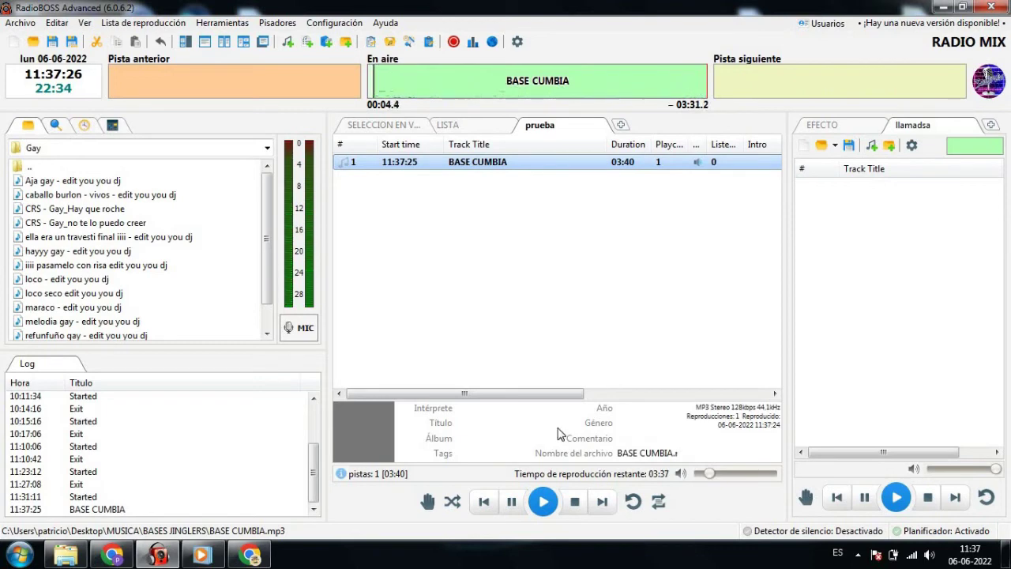
{"action": "left_click_drag", "start_coordinate": [741, 473], "coordinate": [761, 478]}
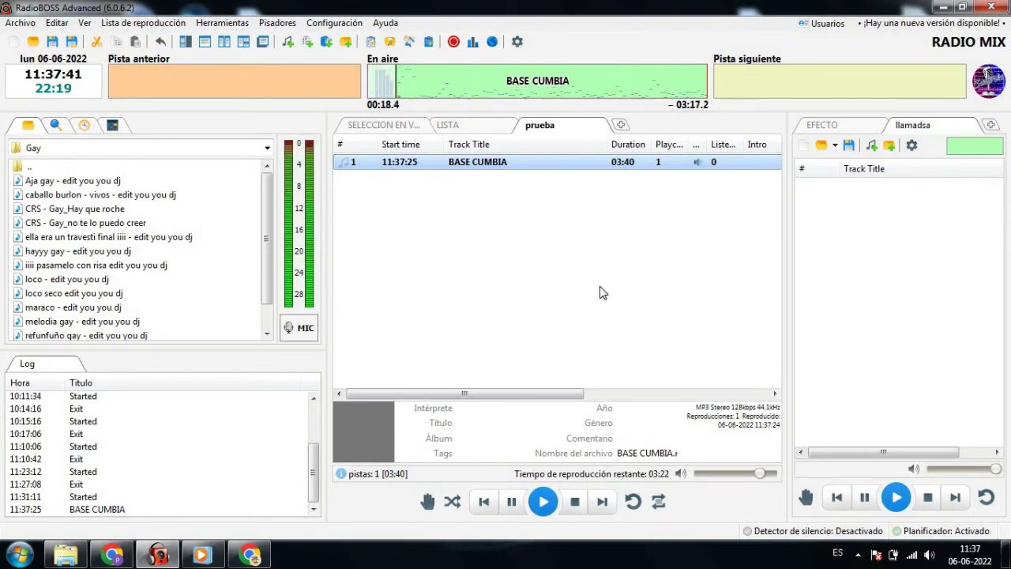
{"action": "left_click", "coordinate": [574, 511]}
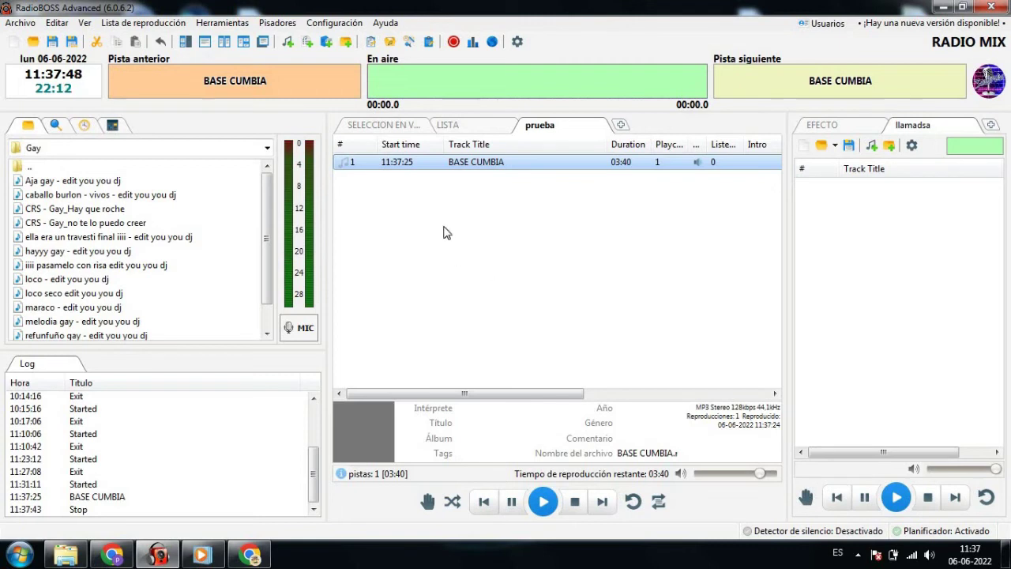
Assign Line 1 (Virtual Audio Cable) to the main audio card, accept it, and test the output by playing and stopping BASE CUMBIA.
{"action": "left_click", "coordinate": [347, 30]}
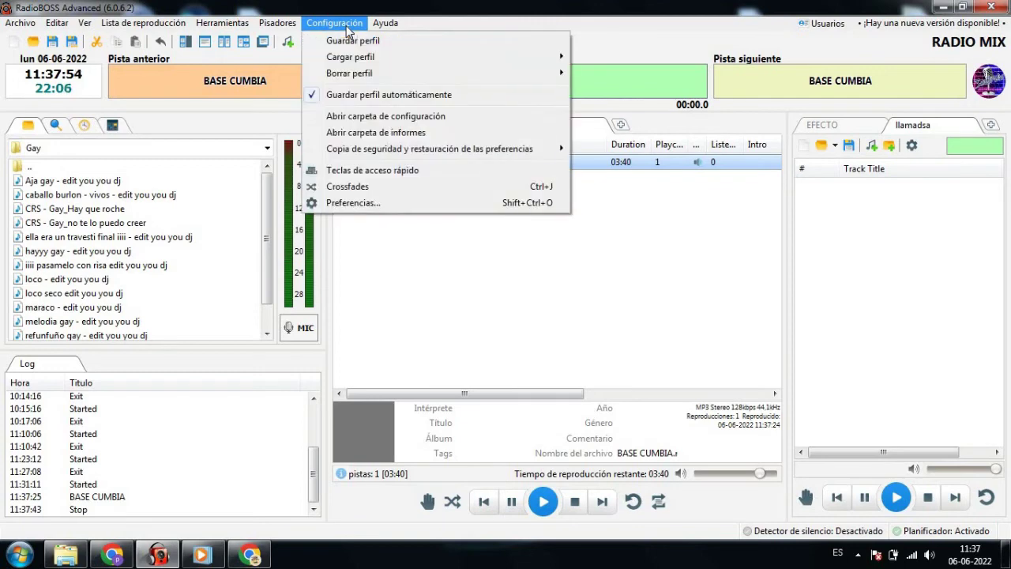
{"action": "left_click", "coordinate": [398, 249]}
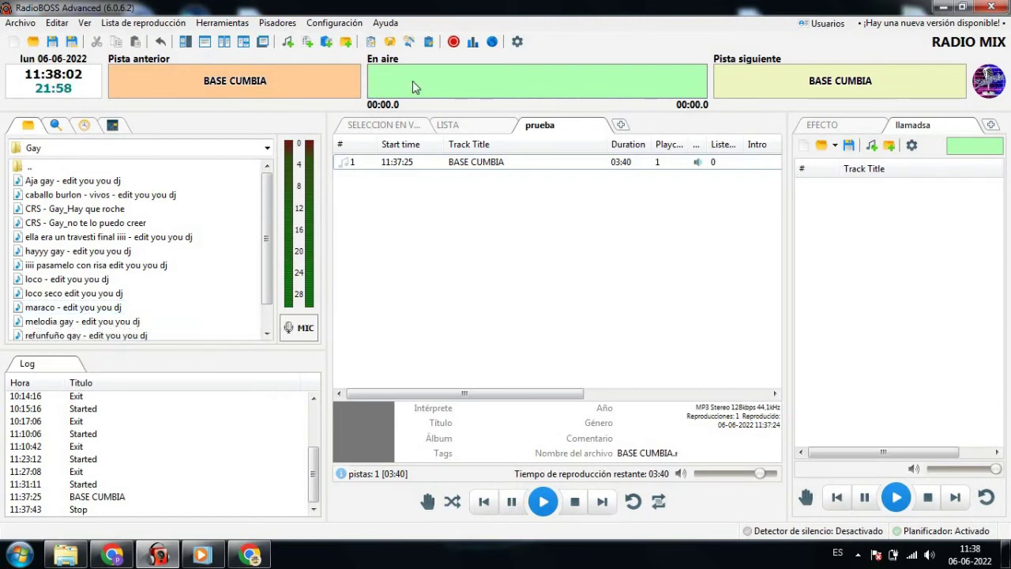
{"action": "left_click", "coordinate": [354, 29]}
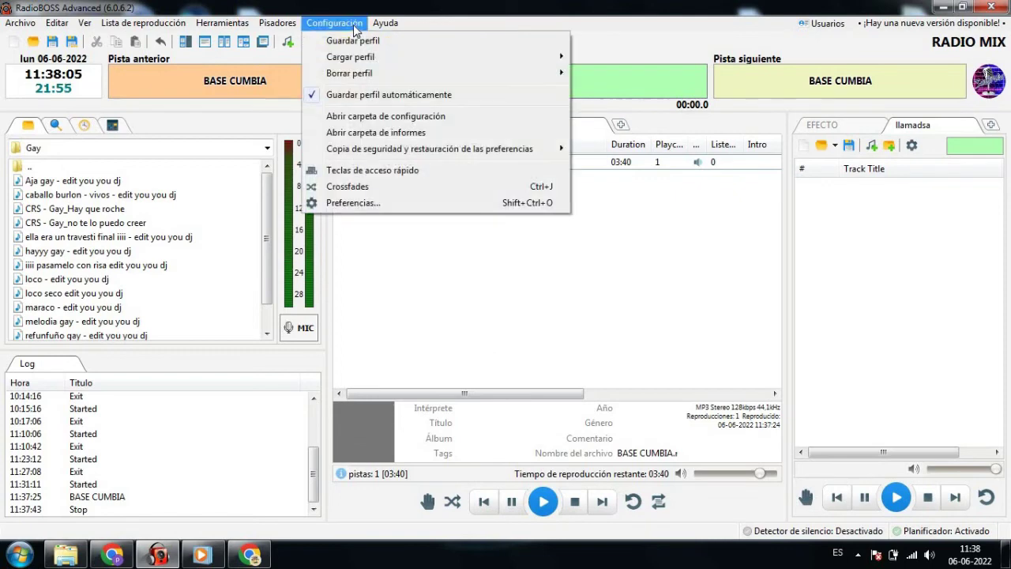
{"action": "left_click", "coordinate": [356, 203]}
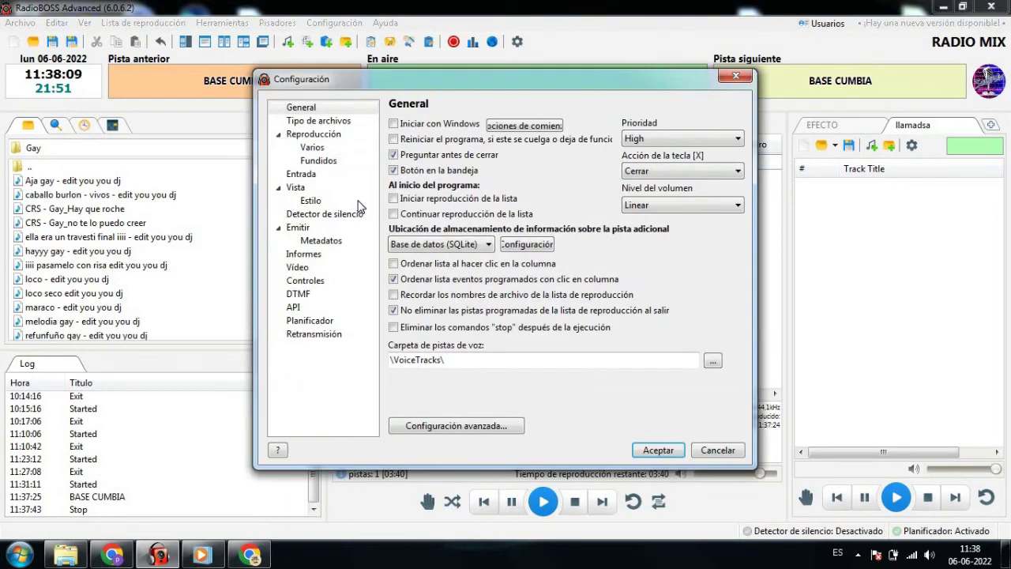
{"action": "left_click", "coordinate": [324, 134]}
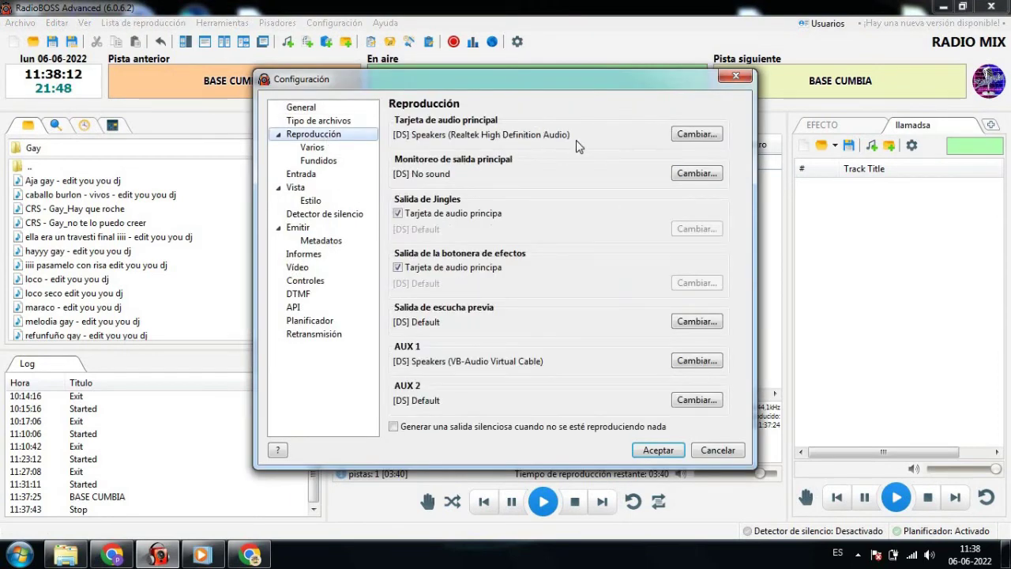
{"action": "left_click", "coordinate": [688, 137]}
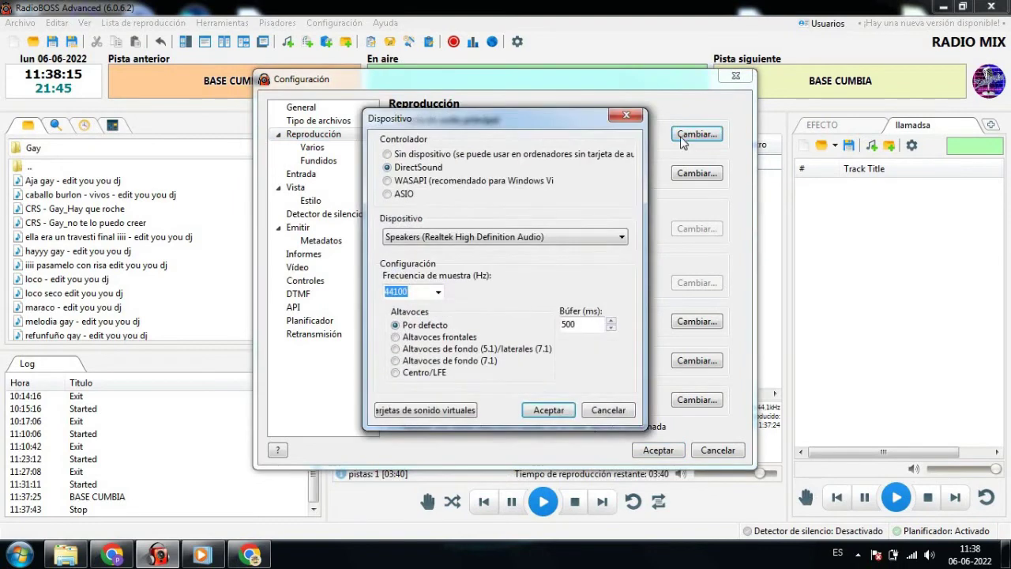
{"action": "left_click", "coordinate": [622, 238]}
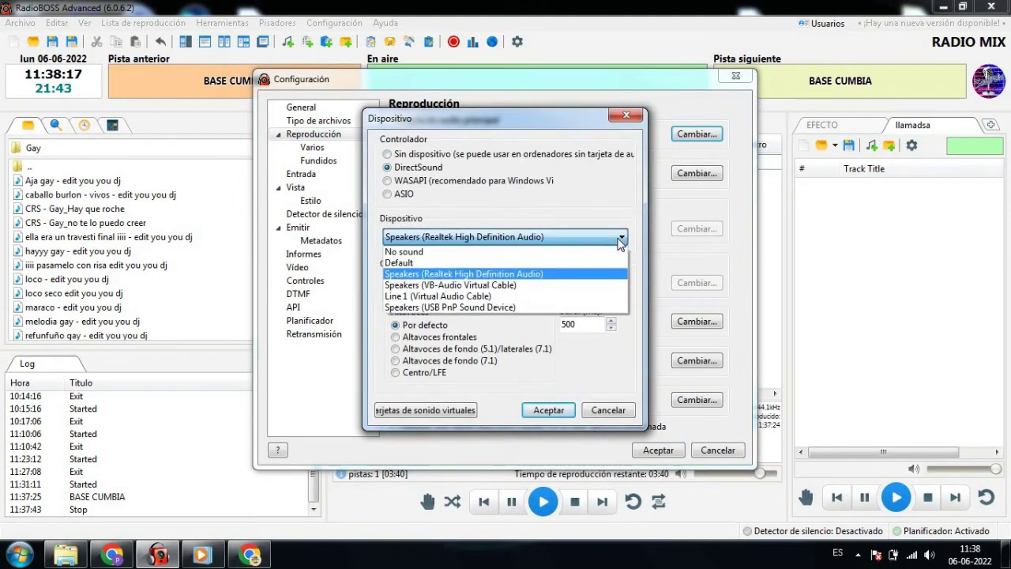
{"action": "left_click", "coordinate": [498, 296]}
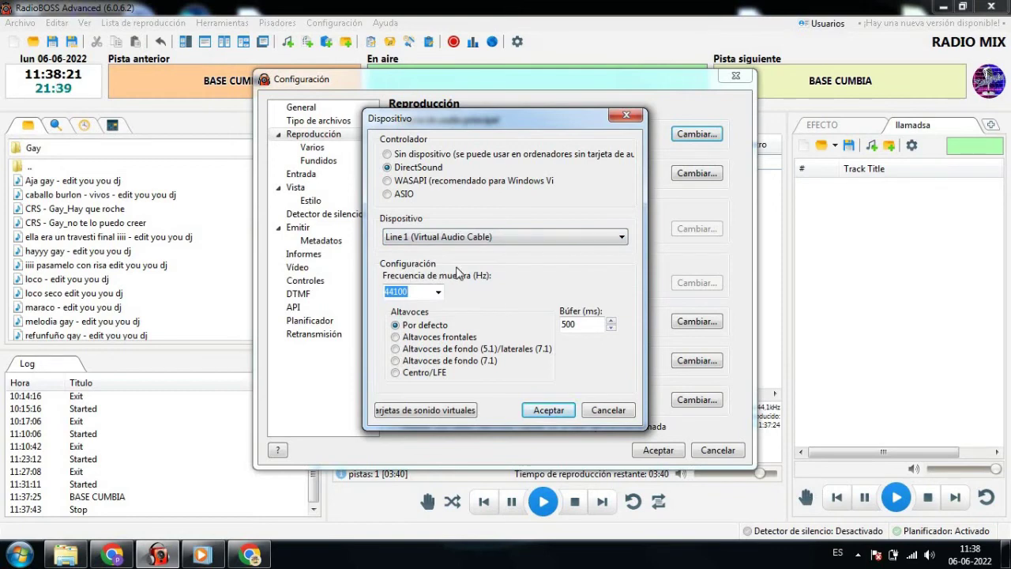
{"action": "left_click", "coordinate": [536, 412]}
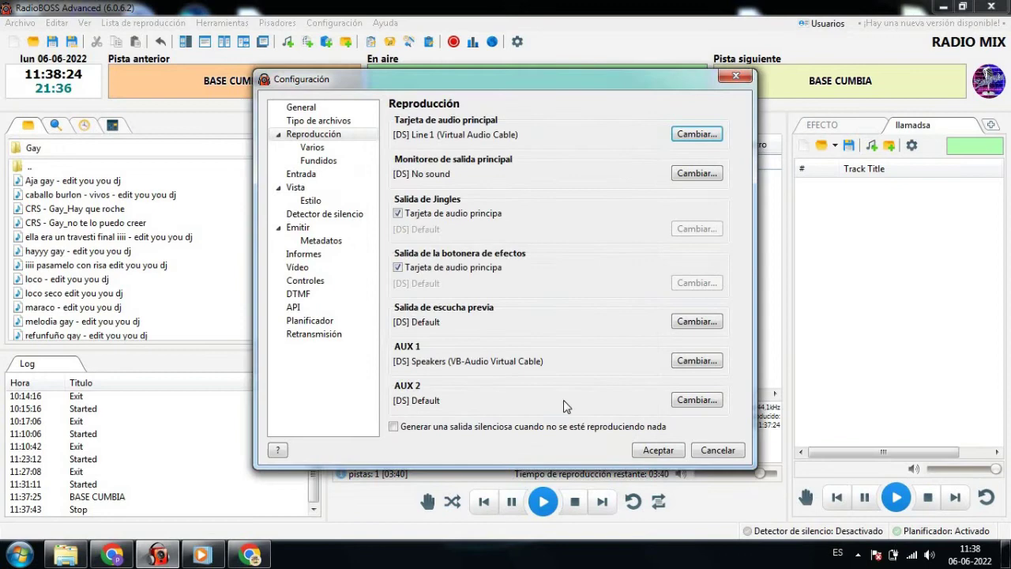
{"action": "left_click", "coordinate": [647, 450]}
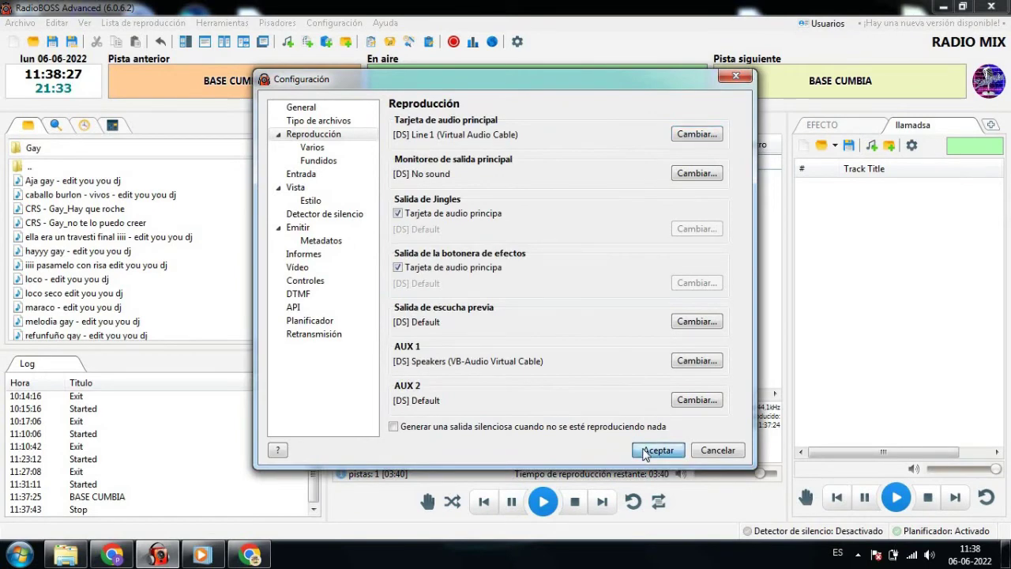
{"action": "double_click", "coordinate": [497, 162]}
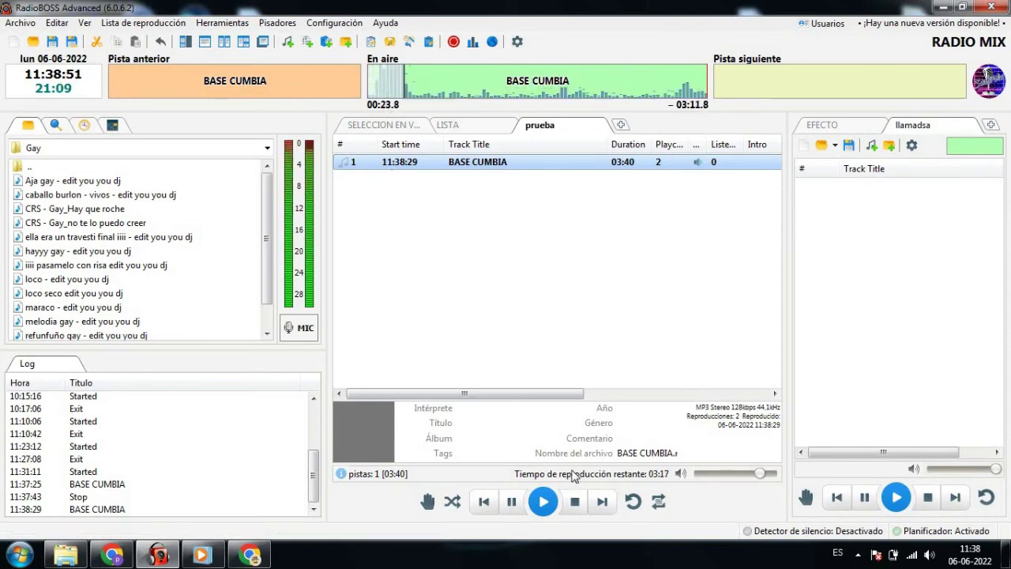
{"action": "left_click", "coordinate": [576, 503]}
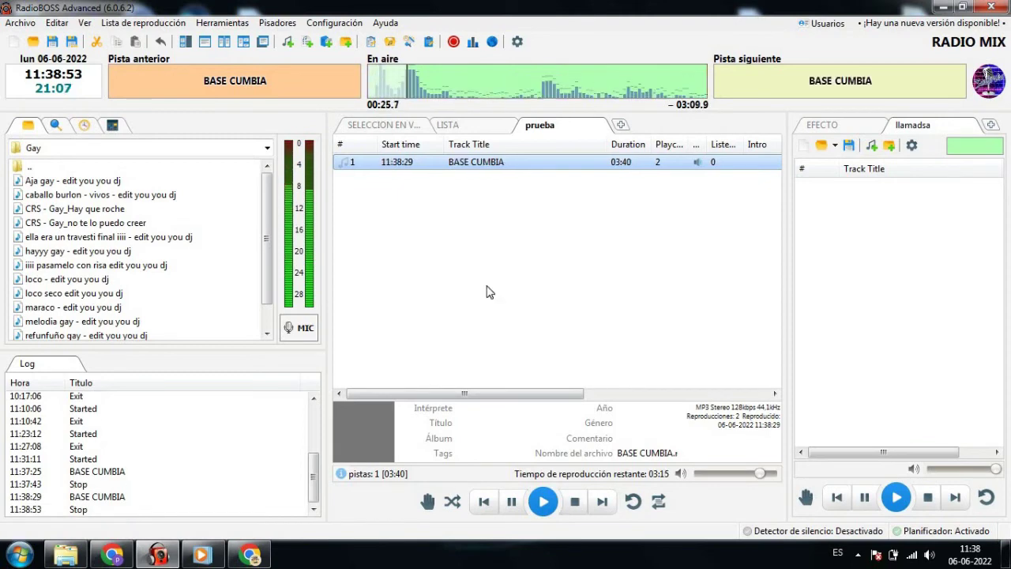
Set the main audio card's device back to Speakers (Realtek High Definition Audio) in the playback preferences and accept them.
{"action": "left_click", "coordinate": [332, 19]}
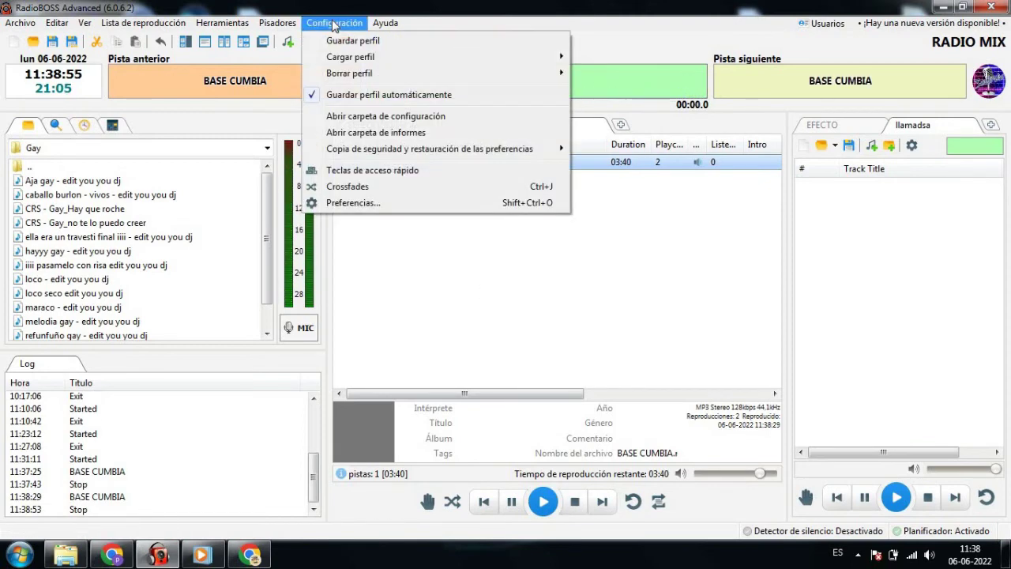
{"action": "left_click", "coordinate": [351, 203]}
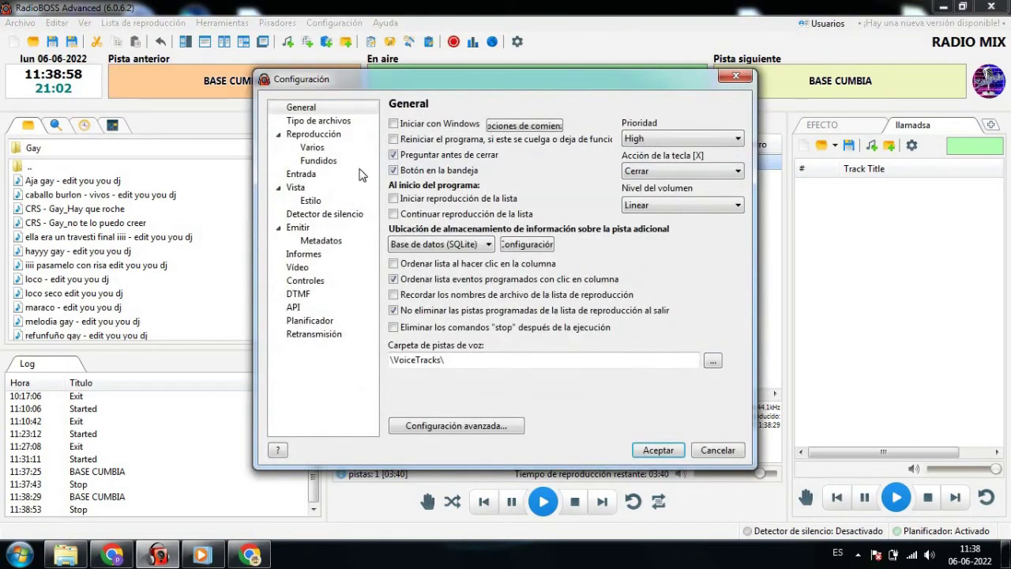
{"action": "left_click", "coordinate": [326, 135]}
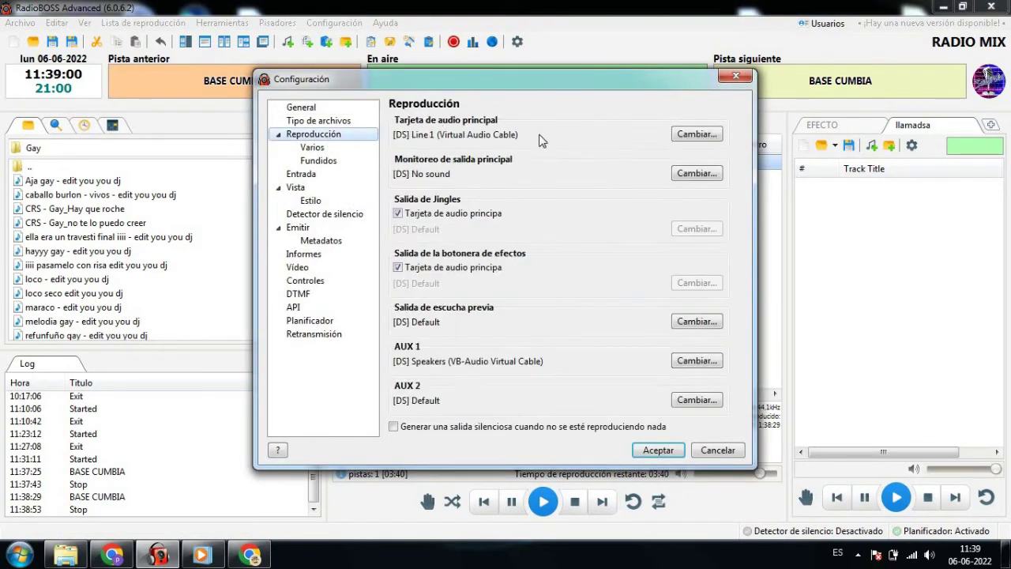
{"action": "left_click", "coordinate": [687, 134]}
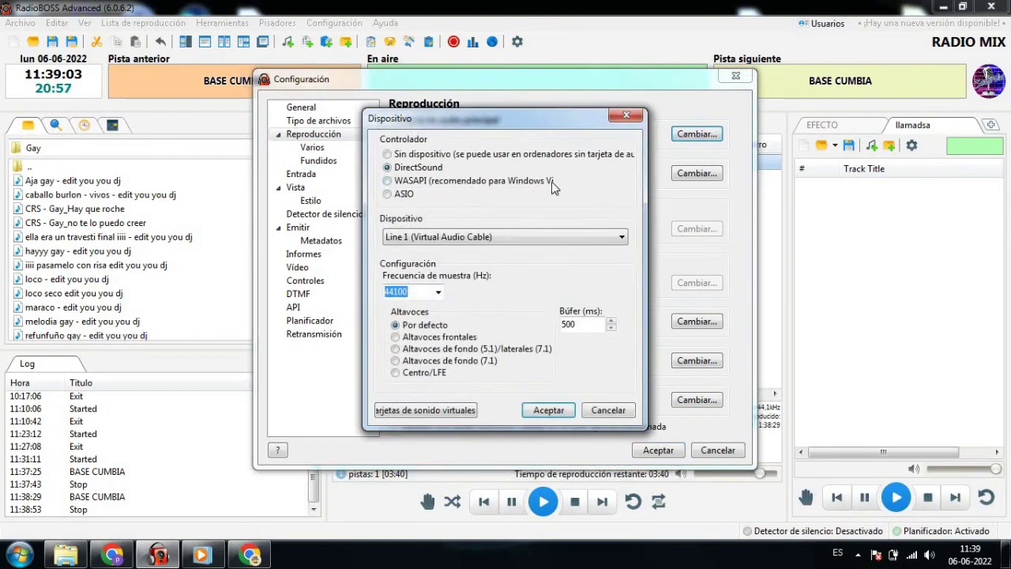
{"action": "left_click", "coordinate": [614, 241]}
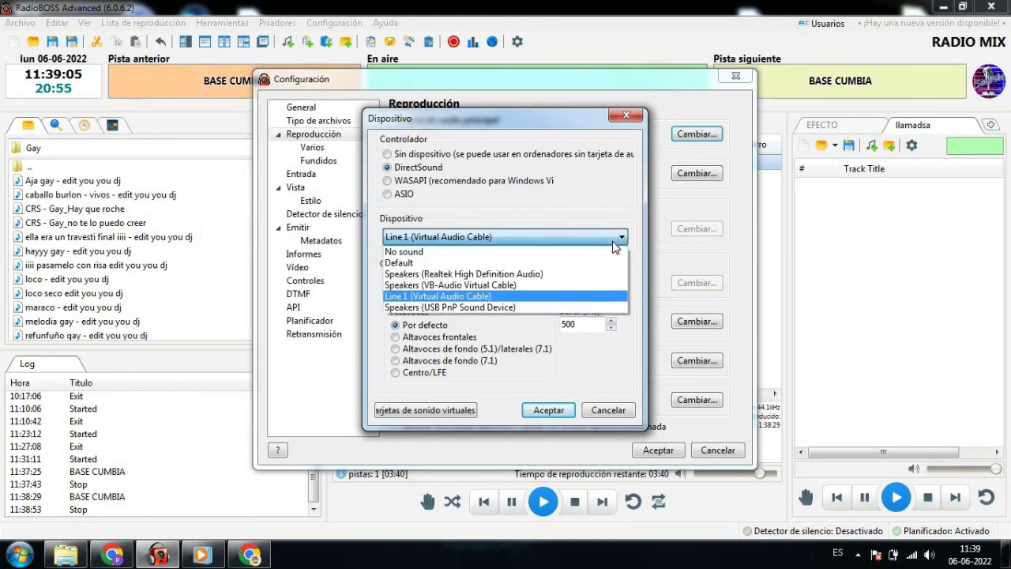
{"action": "left_click", "coordinate": [529, 273]}
{"action": "left_click", "coordinate": [544, 412]}
{"action": "left_click", "coordinate": [646, 452]}
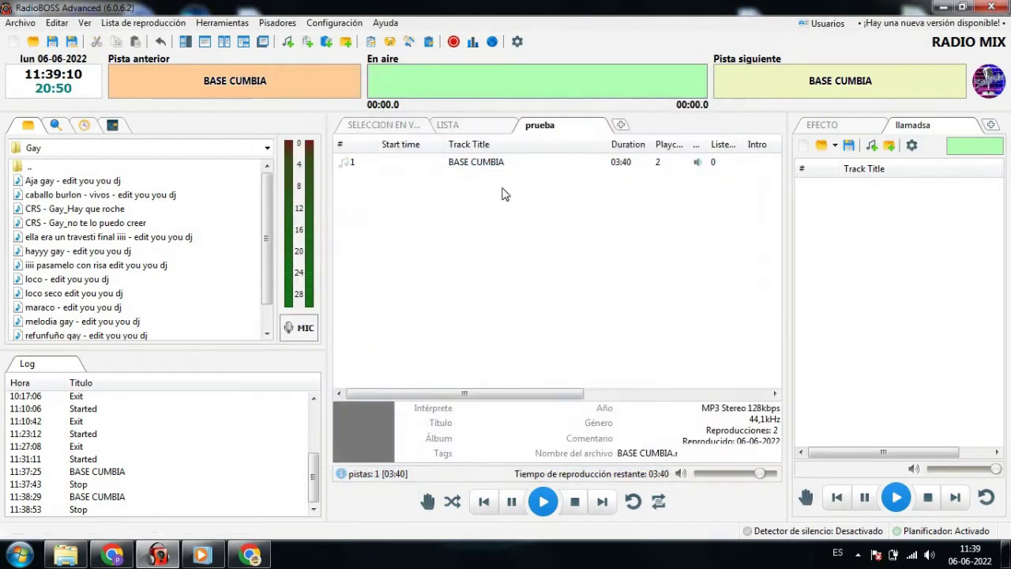
Play BASE CUMBIA again through the main player, raise the volume almost to maximum, and stop the track.
{"action": "double_click", "coordinate": [478, 166]}
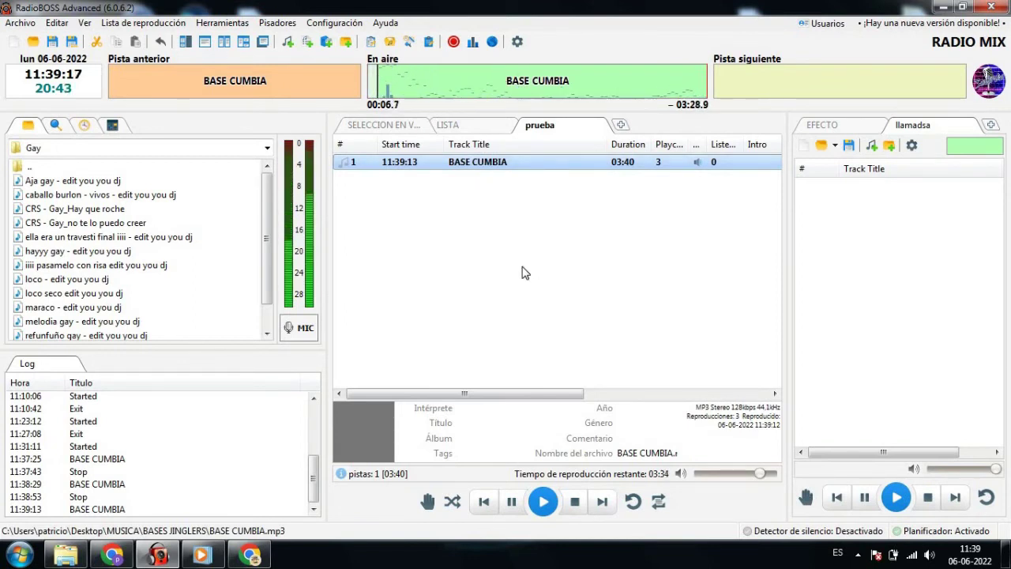
{"action": "left_click_drag", "start_coordinate": [759, 473], "coordinate": [771, 474]}
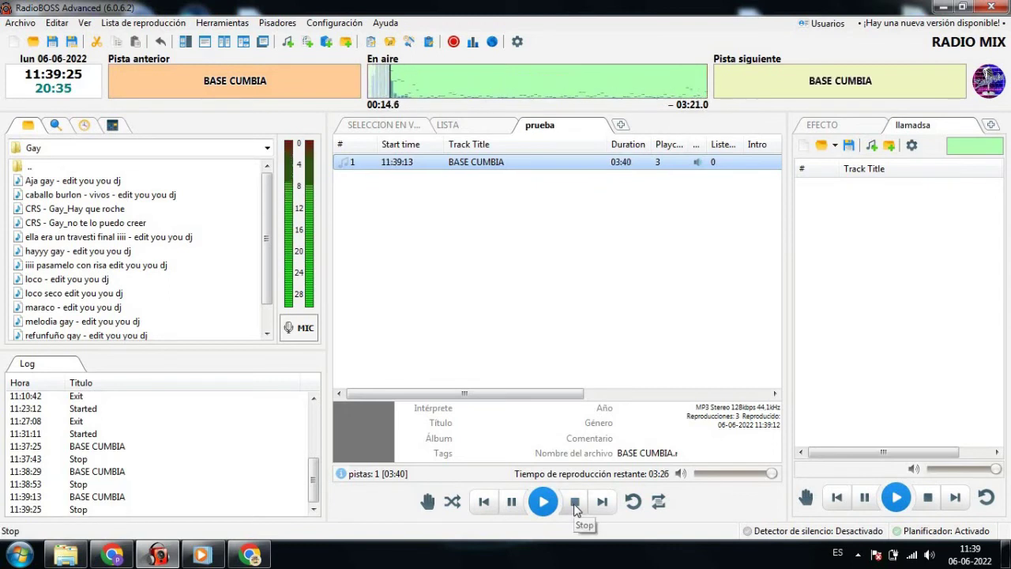
{"action": "left_click", "coordinate": [575, 506]}
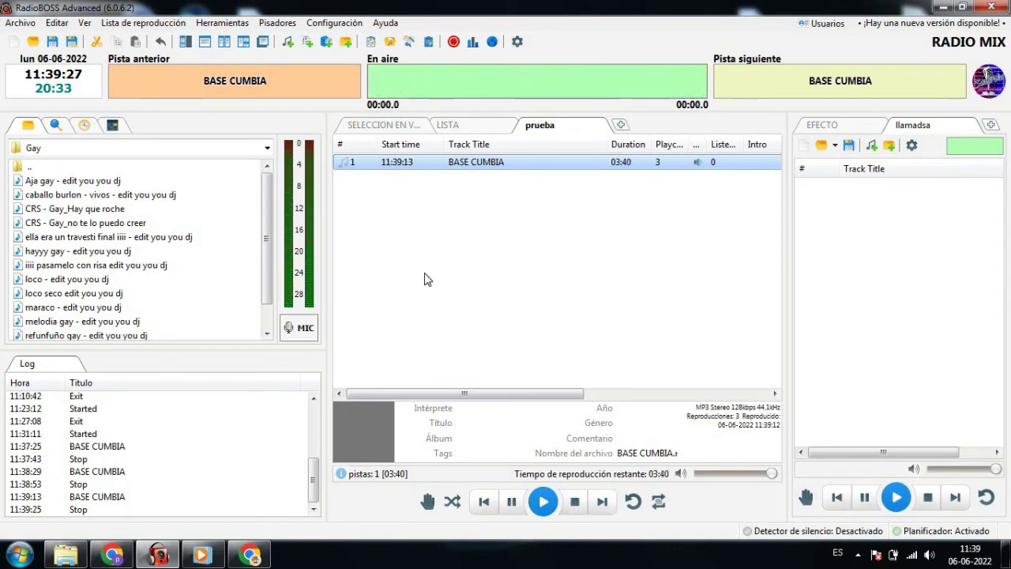
Examine the microphone's input (Entrada) settings, including its device, music level, amplification and fade times, and close them without changes.
{"action": "right_click", "coordinate": [312, 332]}
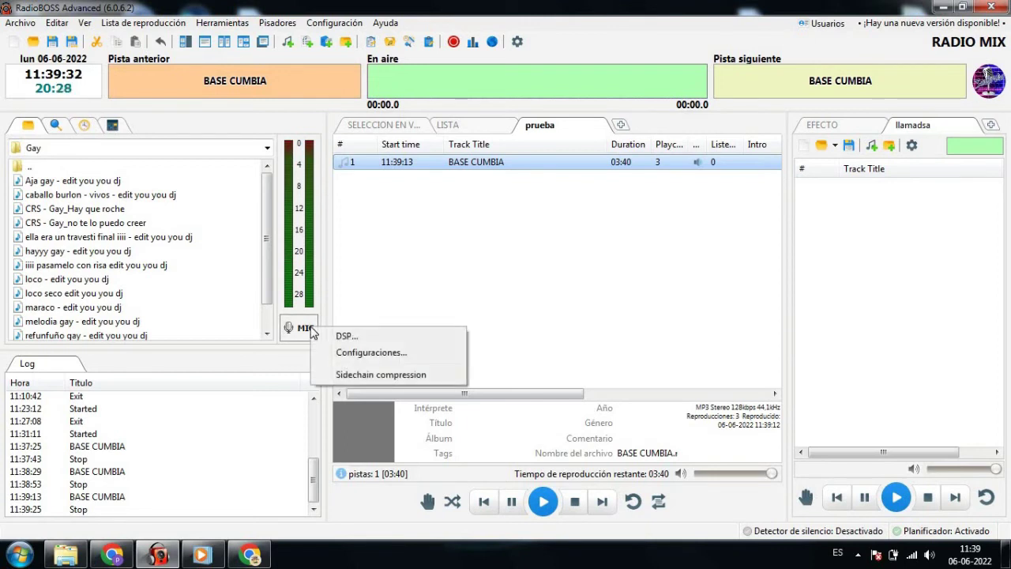
{"action": "left_click", "coordinate": [351, 356]}
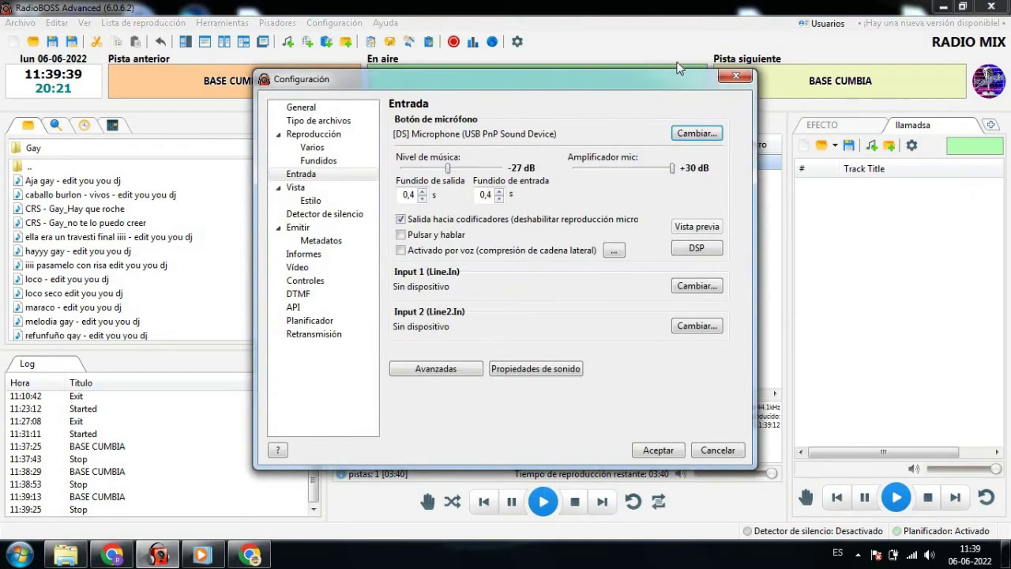
{"action": "left_click", "coordinate": [733, 76]}
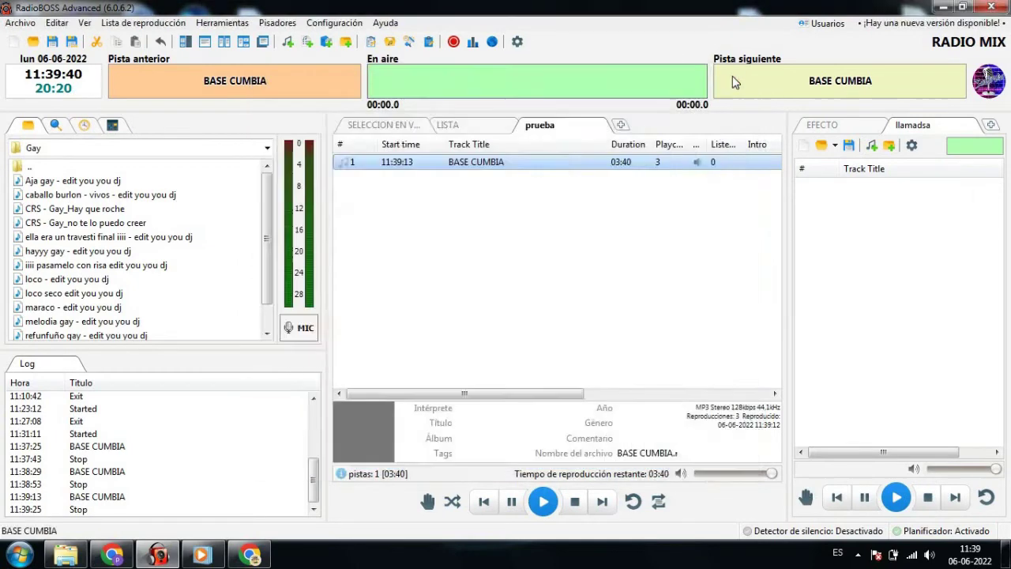
{"action": "right_click", "coordinate": [302, 331]}
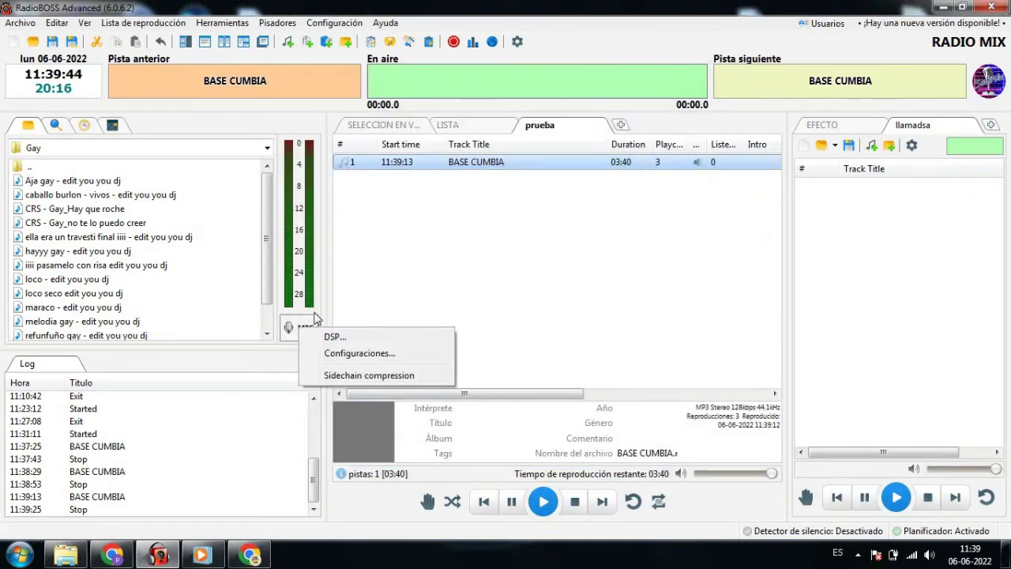
{"action": "left_click", "coordinate": [413, 266]}
{"action": "right_click", "coordinate": [310, 333]}
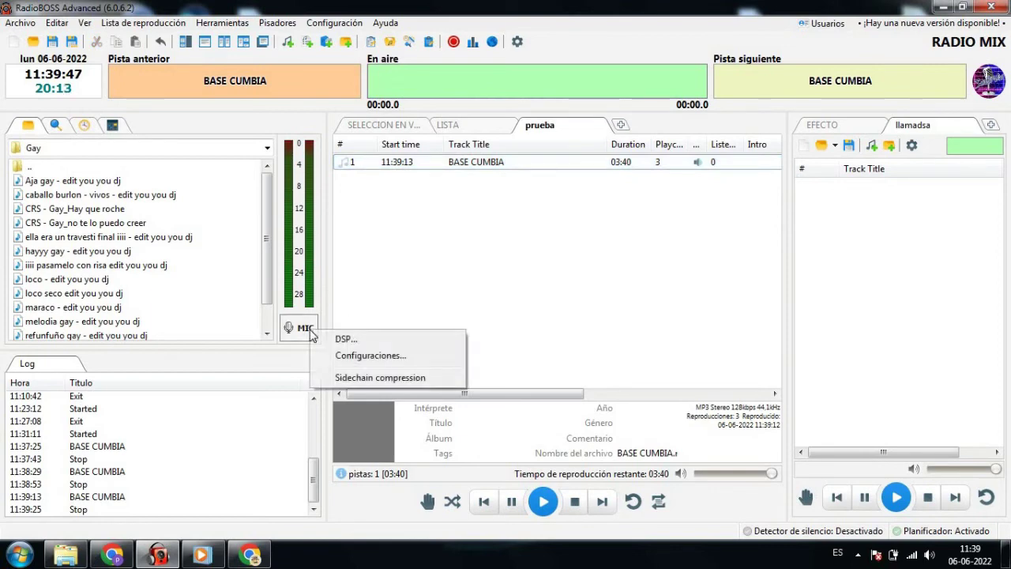
{"action": "left_click", "coordinate": [345, 356]}
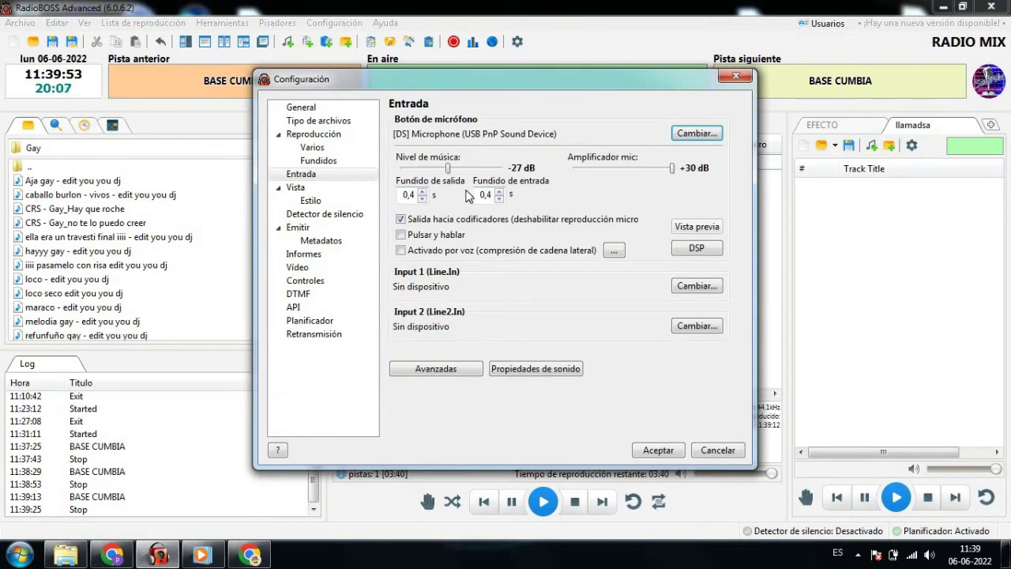
{"action": "left_click", "coordinate": [736, 76]}
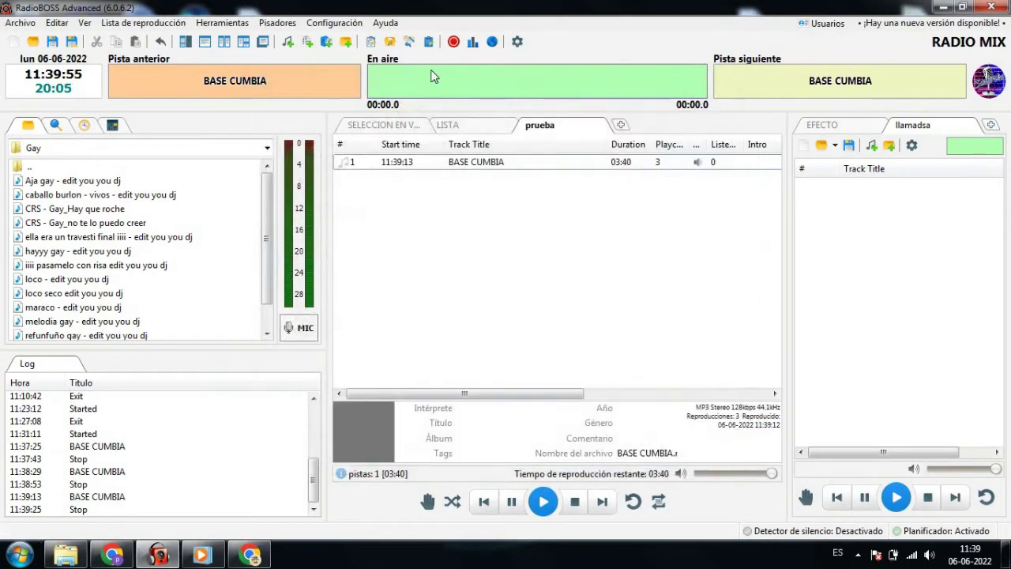
View the Entrada settings in the preferences, close them, and reopen them from the microphone control's own settings.
{"action": "left_click", "coordinate": [354, 24]}
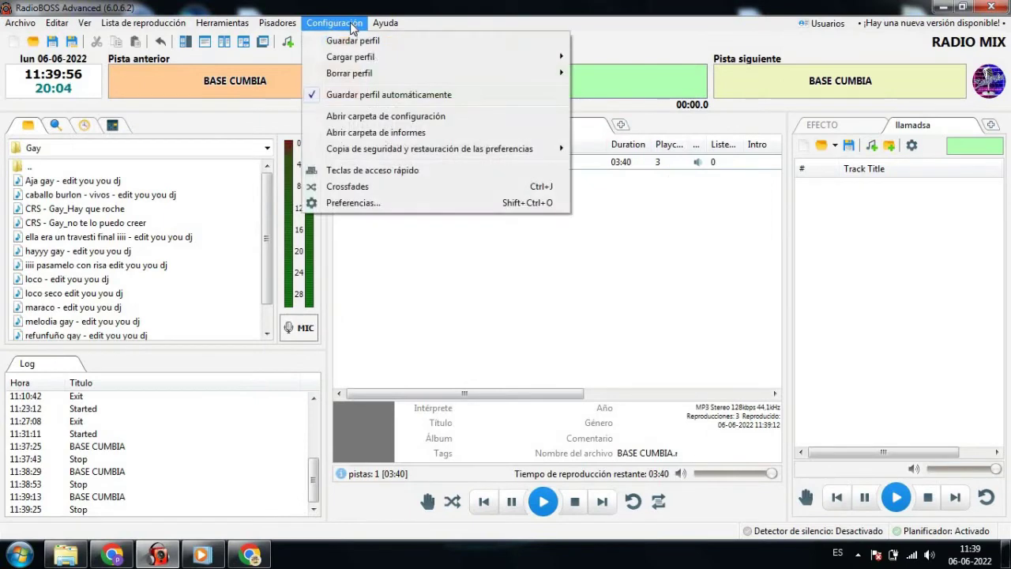
{"action": "left_click", "coordinate": [349, 205]}
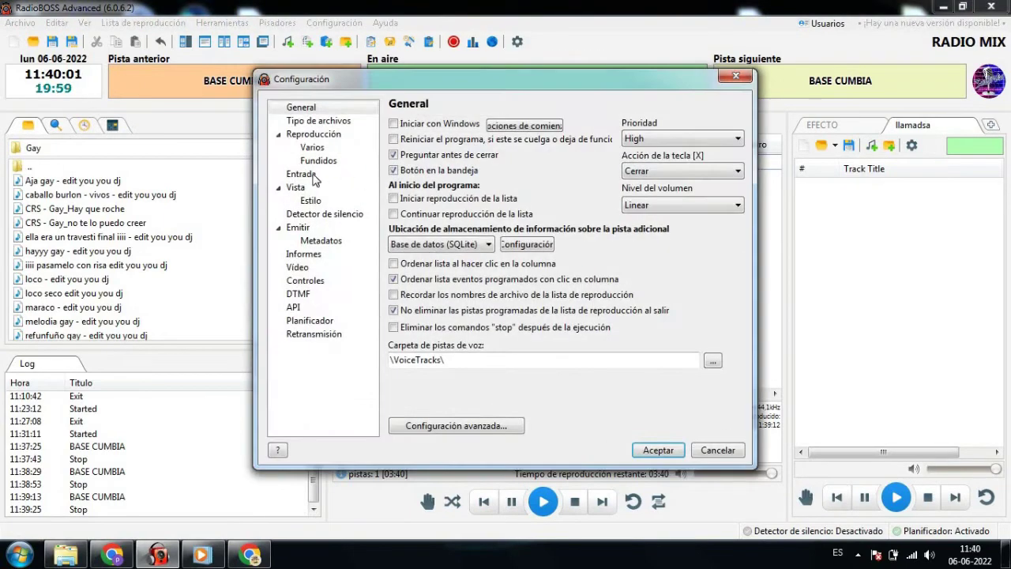
{"action": "left_click", "coordinate": [312, 175]}
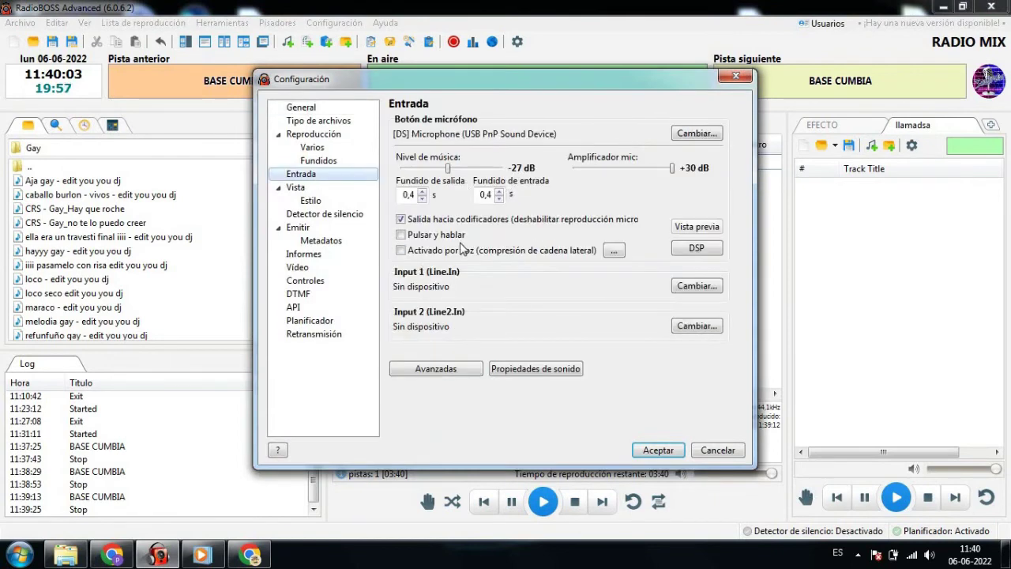
{"action": "left_click", "coordinate": [734, 75]}
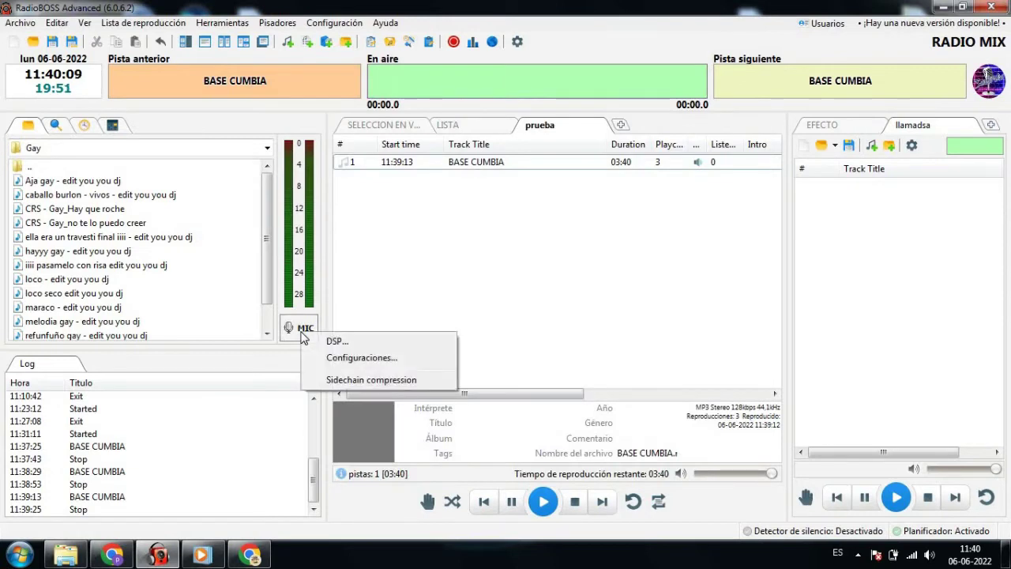
{"action": "left_click", "coordinate": [340, 359]}
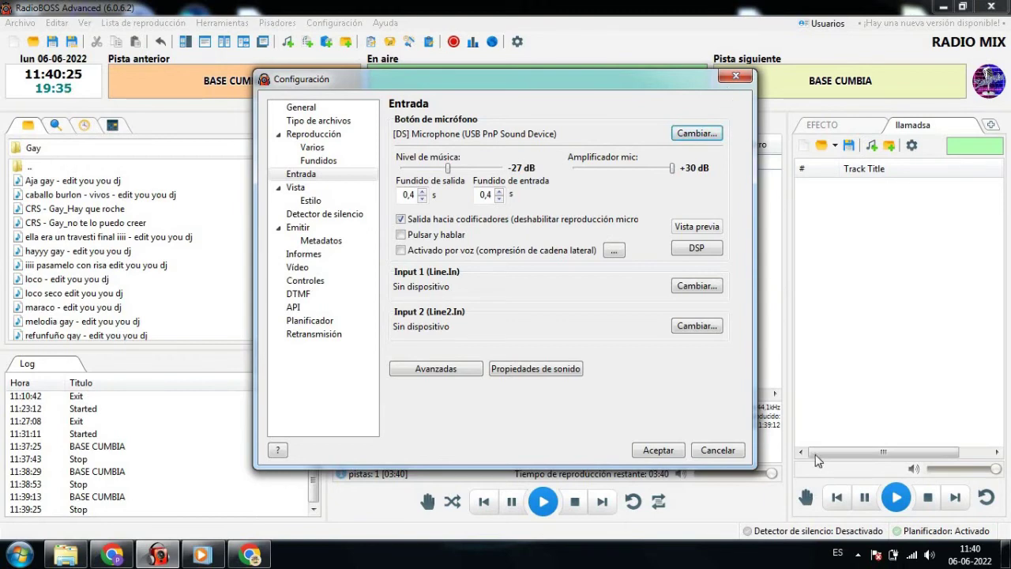
{"action": "right_click", "coordinate": [930, 556]}
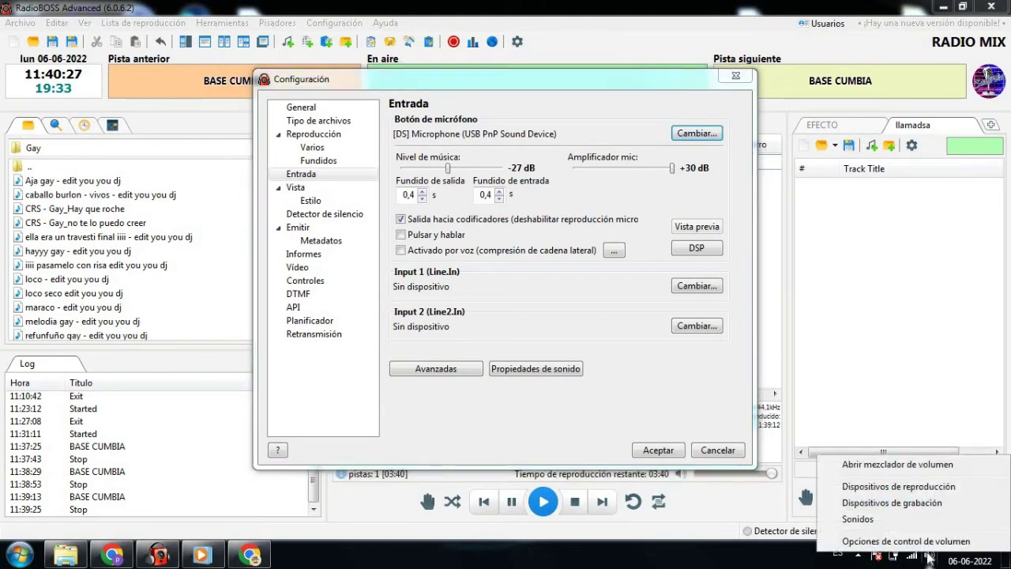
{"action": "left_click", "coordinate": [857, 519]}
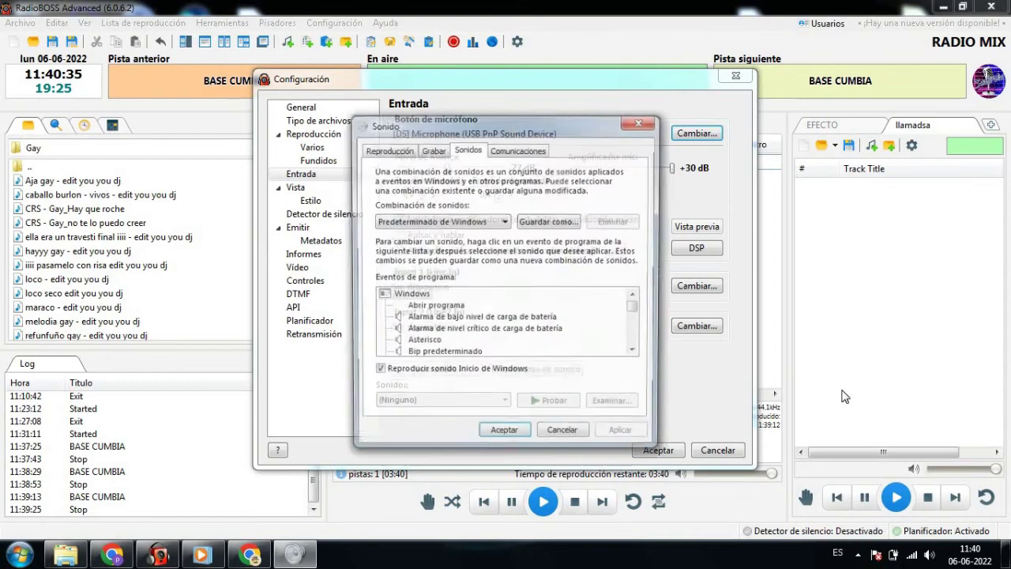
{"action": "left_click", "coordinate": [641, 124]}
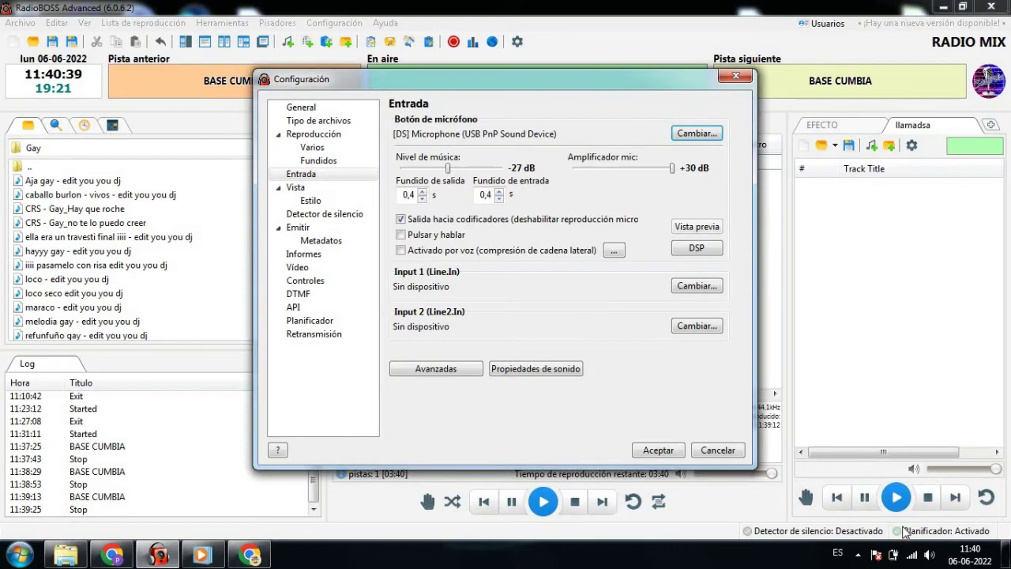
{"action": "right_click", "coordinate": [929, 558]}
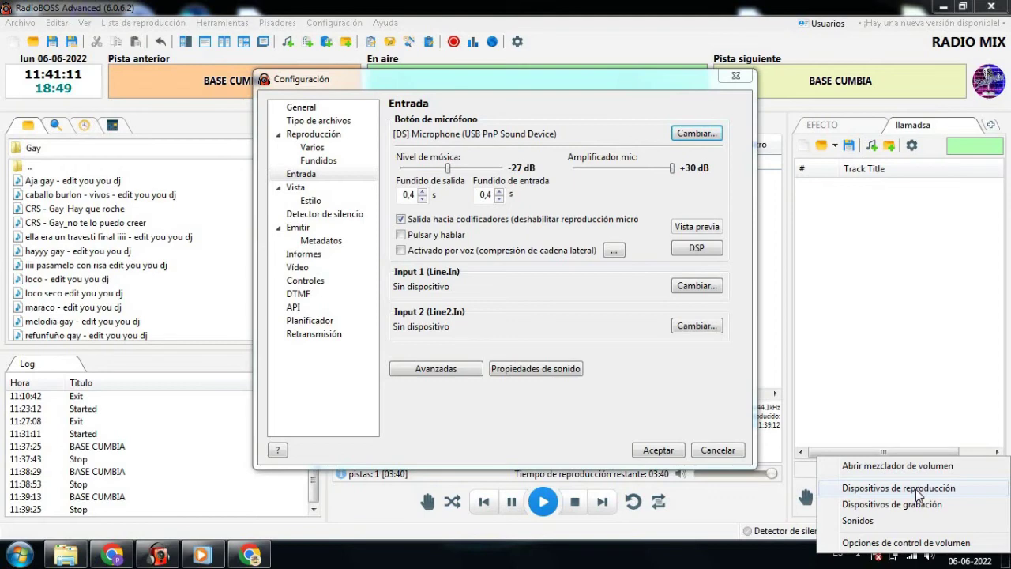
{"action": "left_click", "coordinate": [789, 558]}
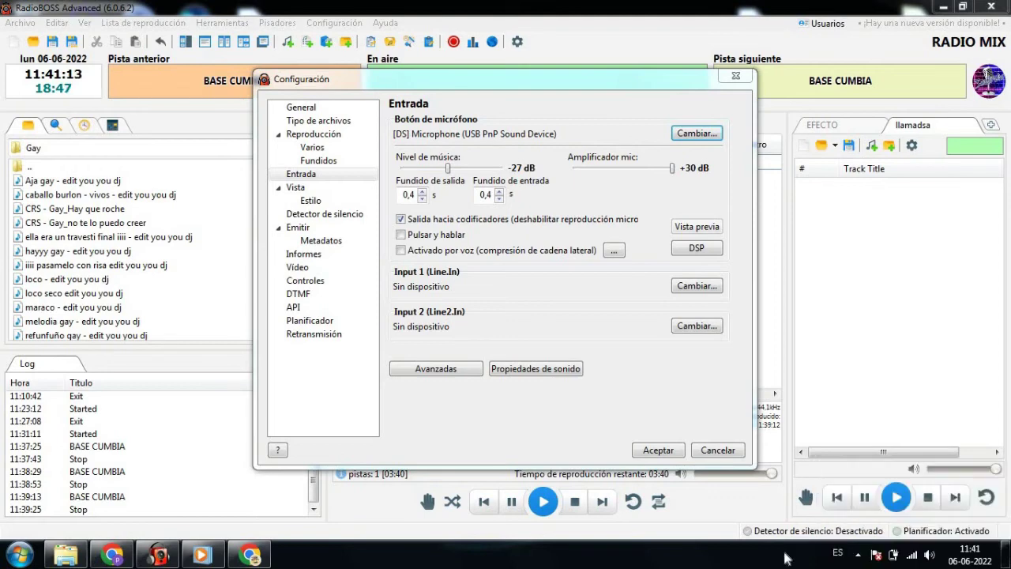
Examine the Windows playback devices, recording devices and system sounds, accept the Sound dialog, and close the RadioBOSS preferences.
{"action": "right_click", "coordinate": [929, 557]}
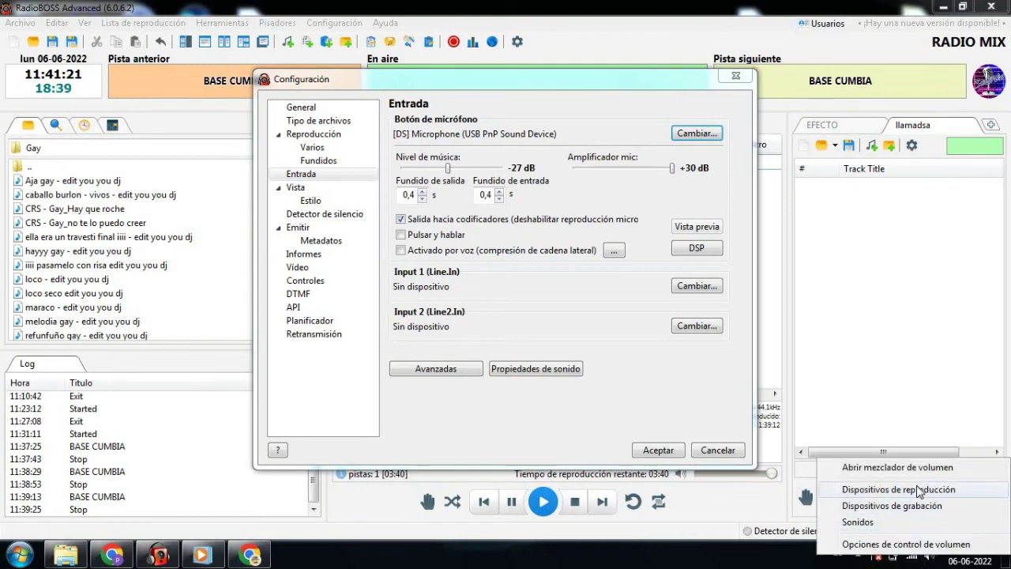
{"action": "left_click", "coordinate": [869, 522]}
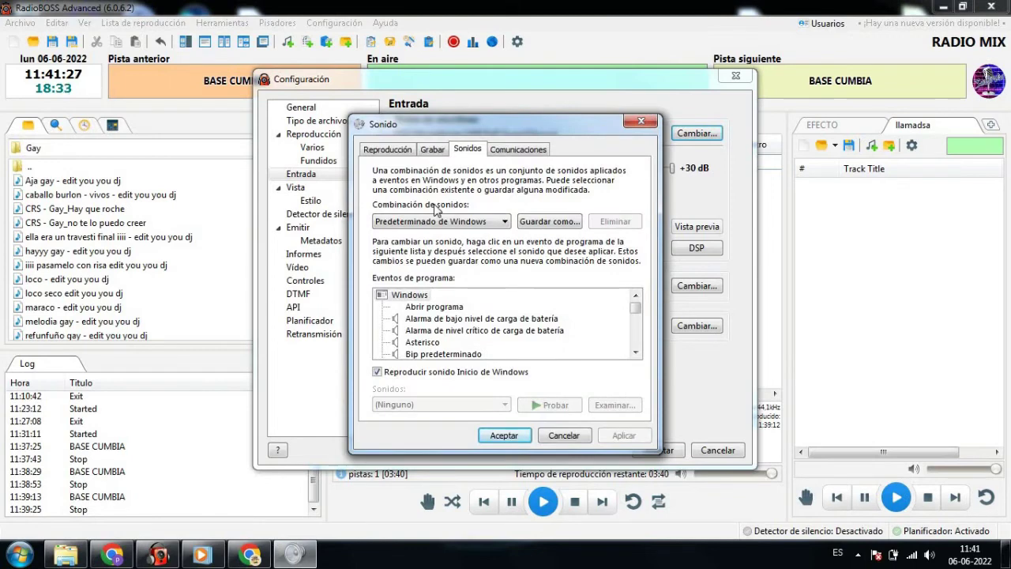
{"action": "left_click", "coordinate": [393, 153]}
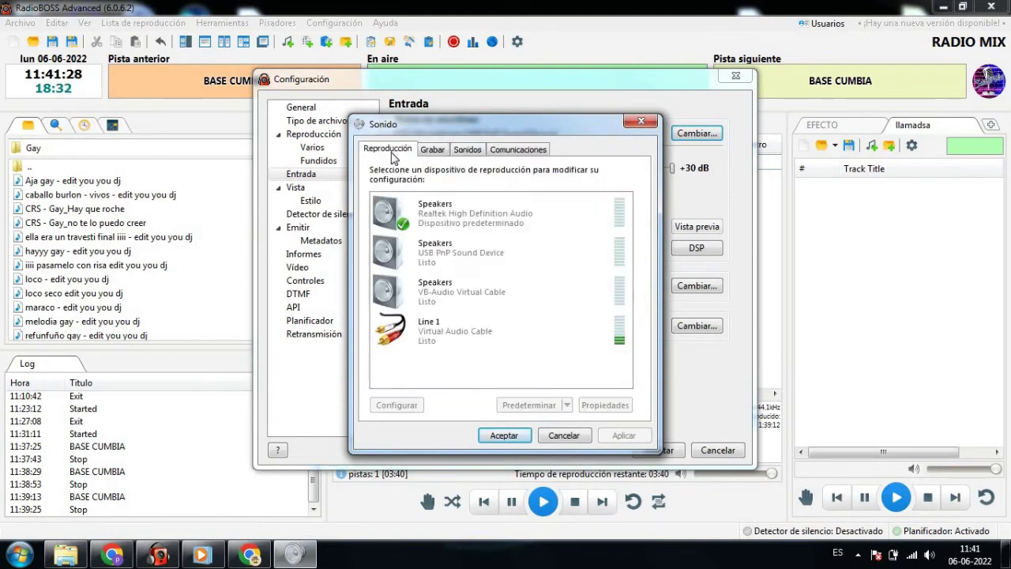
{"action": "left_click", "coordinate": [432, 150]}
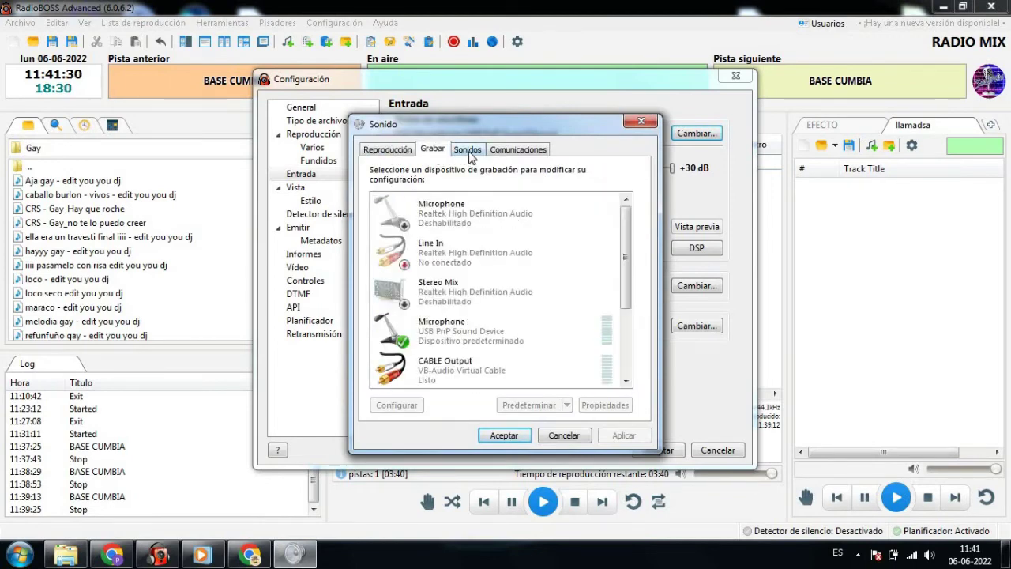
{"action": "left_click", "coordinate": [469, 152]}
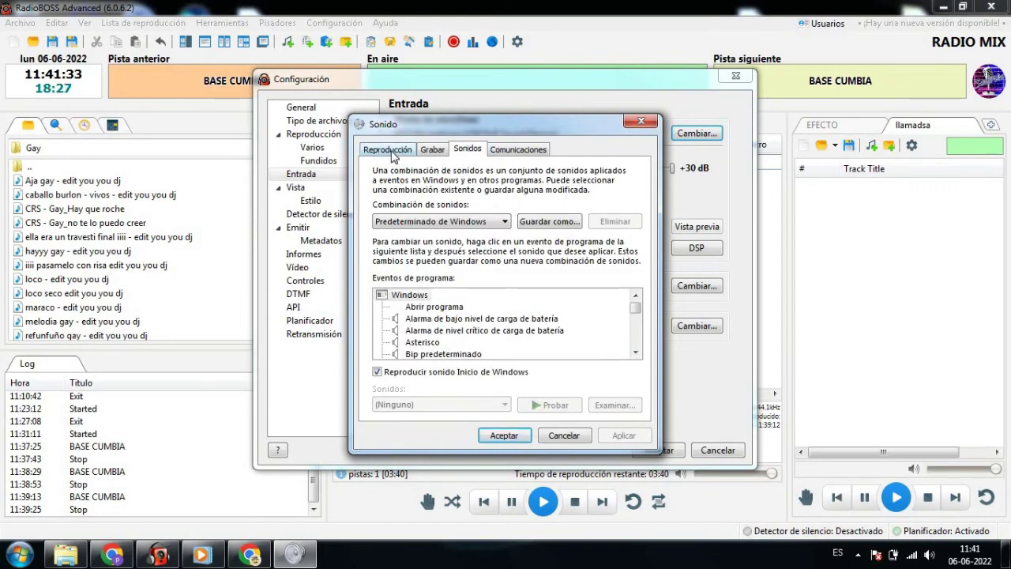
{"action": "left_click", "coordinate": [432, 151]}
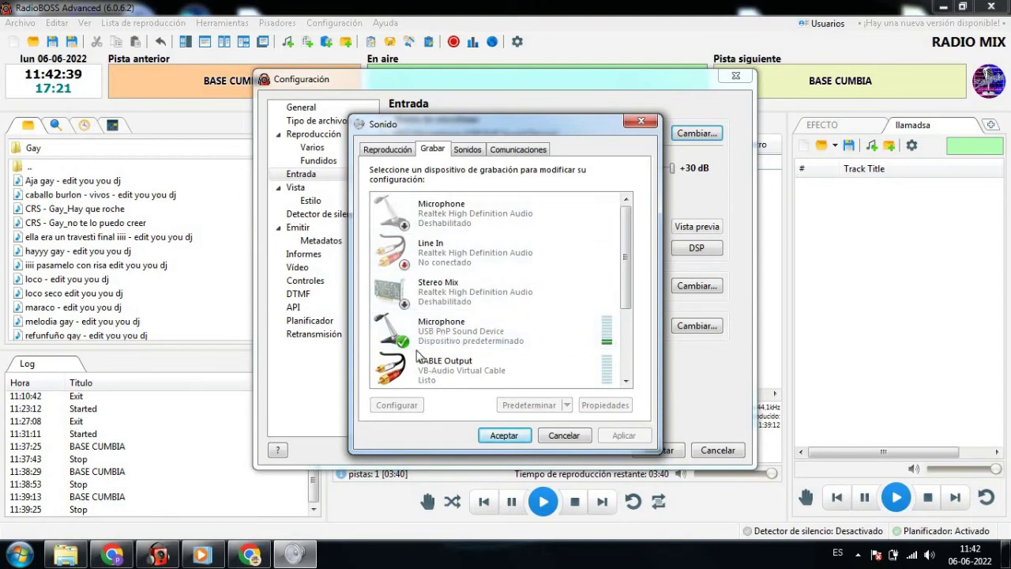
{"action": "left_click", "coordinate": [502, 436]}
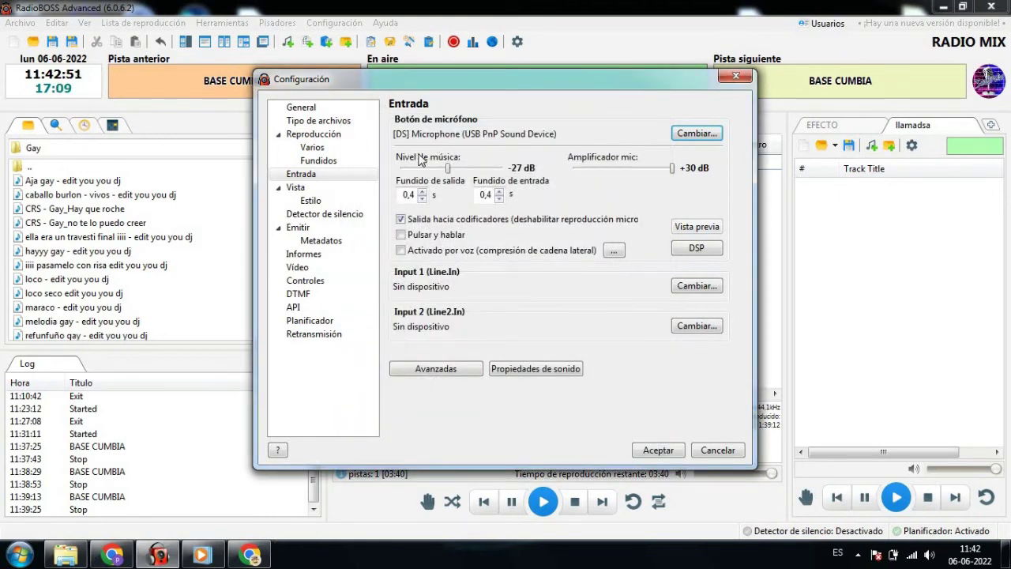
{"action": "left_click", "coordinate": [735, 78]}
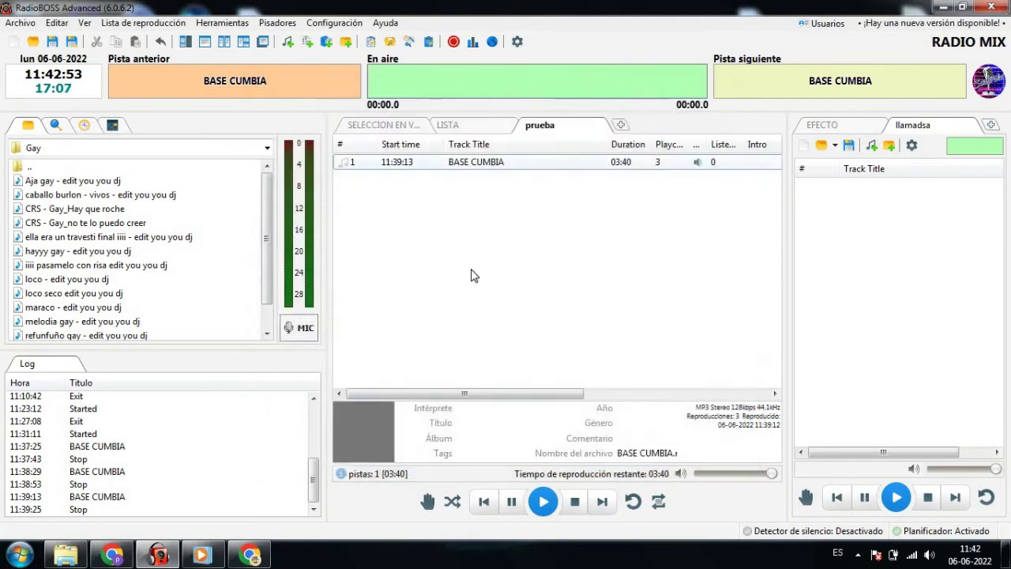
Select Microphone (USB PnP Sound Device) with the DirectSound driver as the microphone's input device and accept it.
{"action": "right_click", "coordinate": [308, 334]}
{"action": "left_click", "coordinate": [338, 357]}
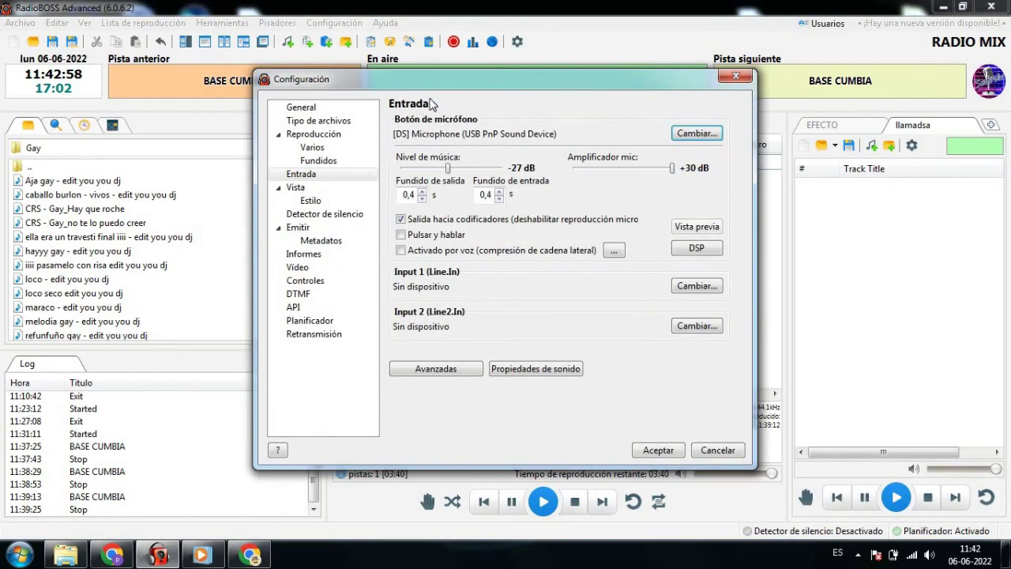
{"action": "left_click", "coordinate": [690, 140]}
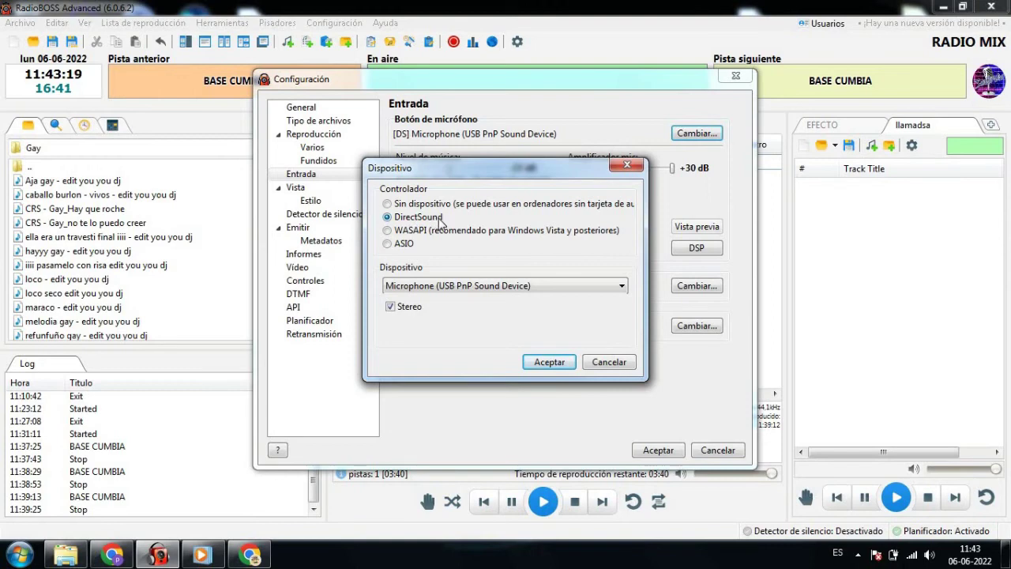
{"action": "left_click", "coordinate": [622, 287]}
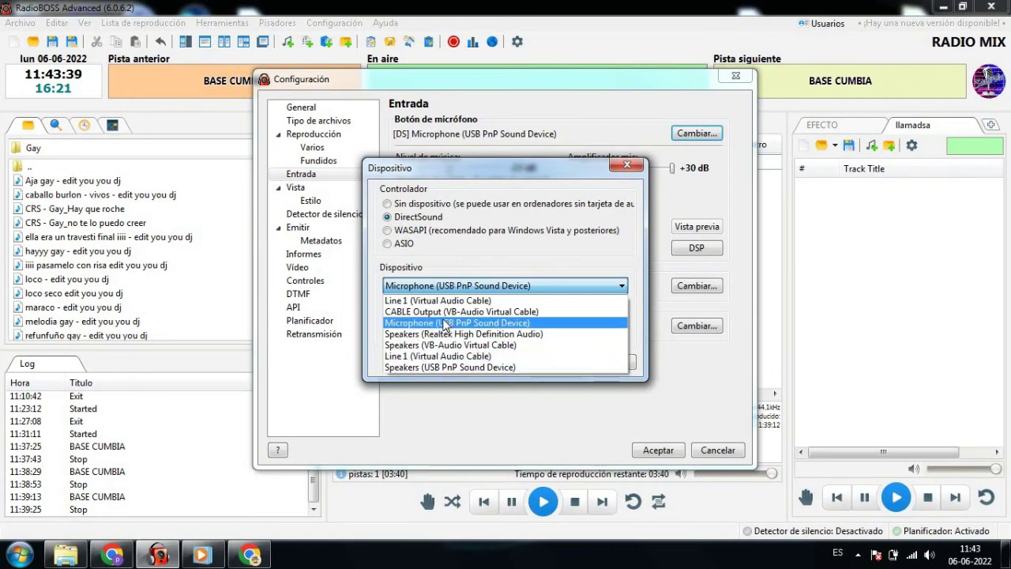
{"action": "left_click", "coordinate": [510, 324]}
{"action": "left_click", "coordinate": [545, 362]}
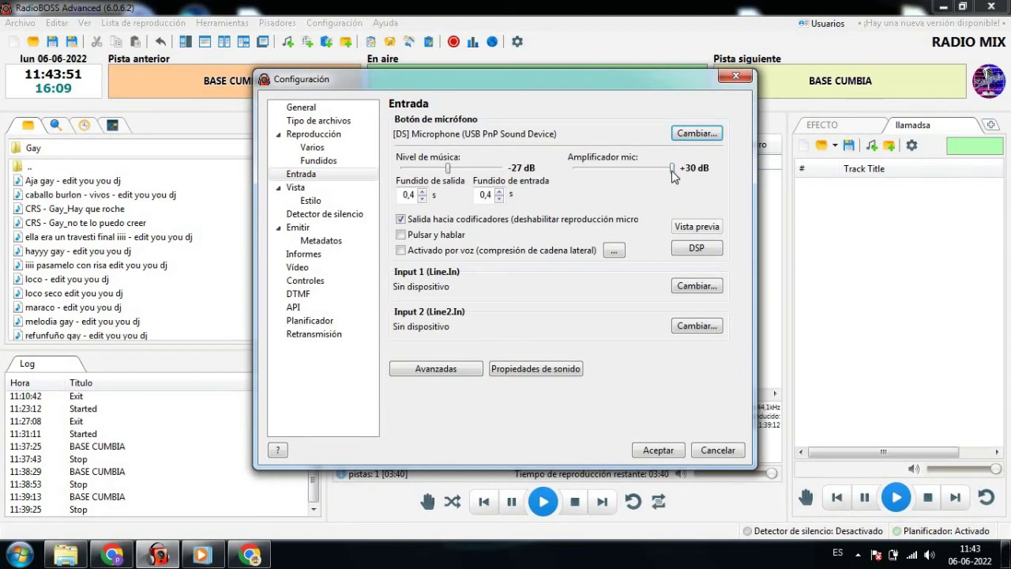
Lower the music level used during microphone talk slightly, disable the microphone's output to encoders, and accept the input settings.
{"action": "mouse_move", "coordinate": [672, 175]}
{"action": "left_mouse_down"}
{"action": "mouse_move", "coordinate": [639, 174]}
{"action": "mouse_move", "coordinate": [672, 175]}
{"action": "left_mouse_up"}
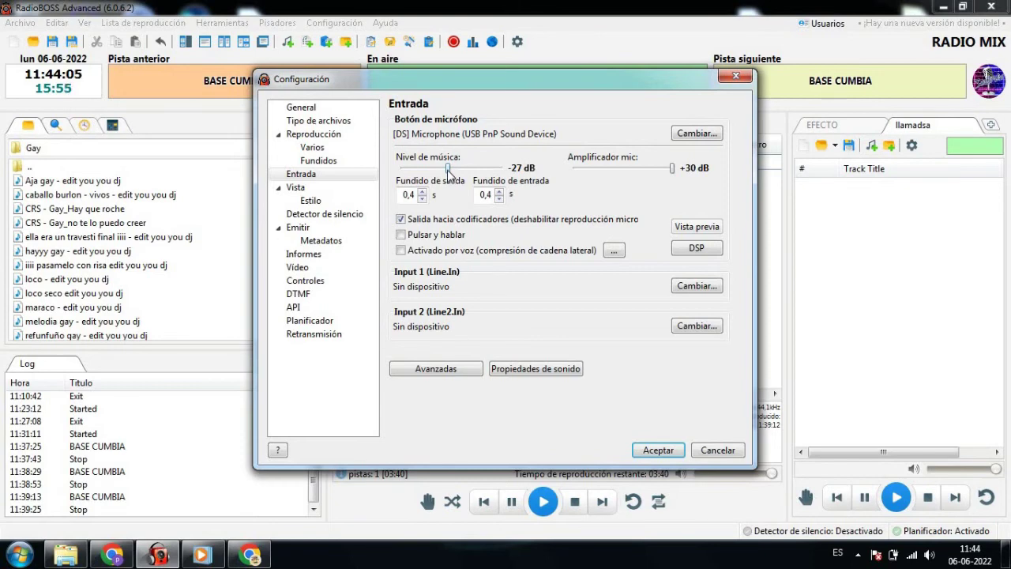
{"action": "left_click_drag", "start_coordinate": [447, 170], "coordinate": [442, 173]}
{"action": "left_click", "coordinate": [401, 221]}
{"action": "left_click", "coordinate": [656, 450]}
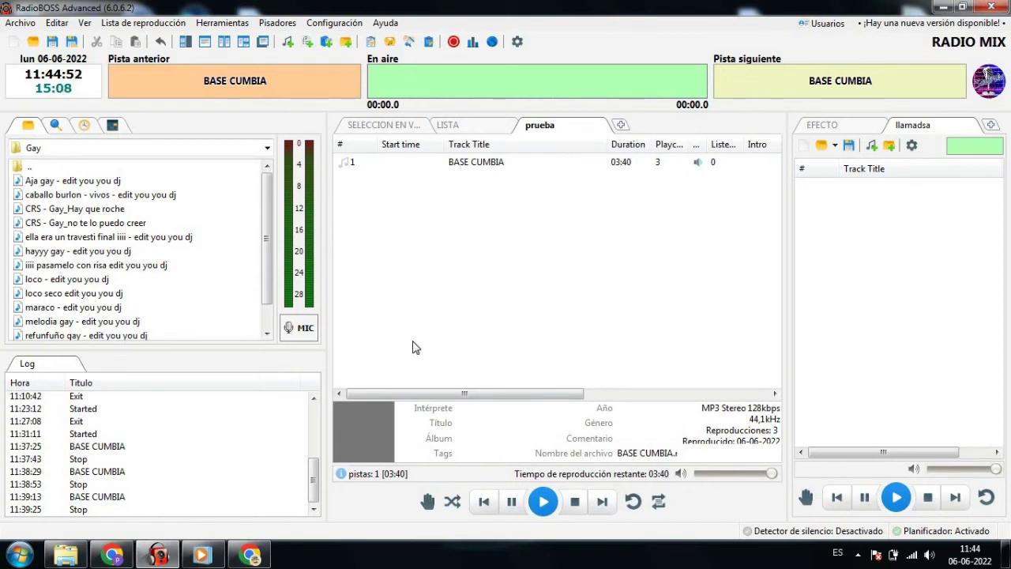
Turn on the microphone, launch RadioCaster to check its input level, then return to RadioBOSS and turn the microphone off.
{"action": "left_click", "coordinate": [304, 329]}
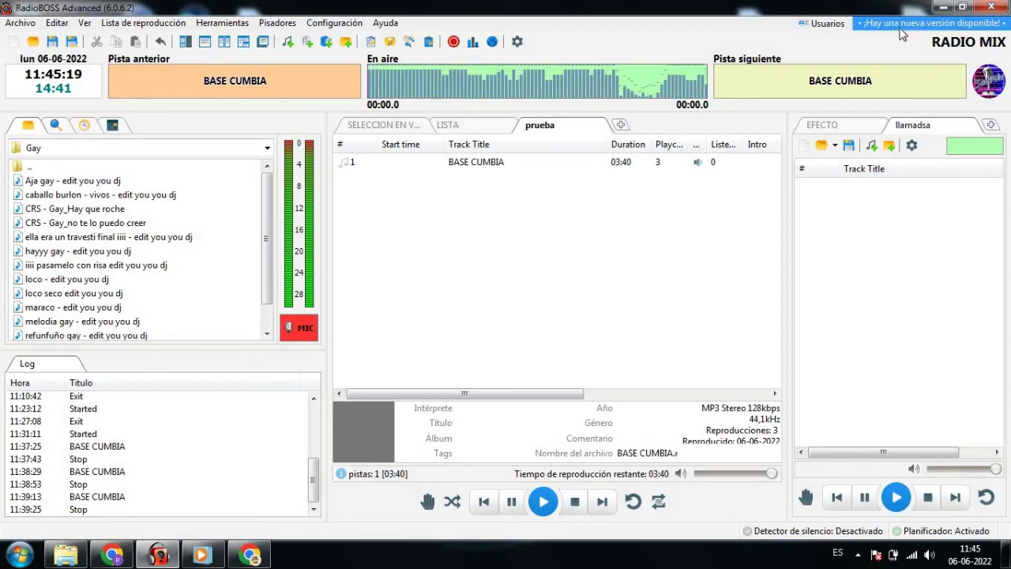
{"action": "left_click", "coordinate": [941, 8]}
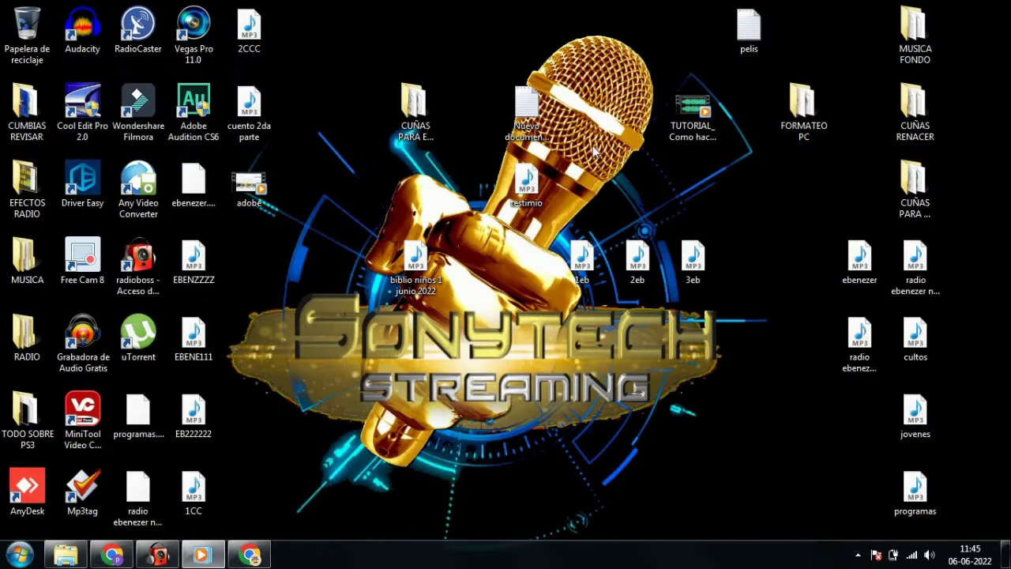
{"action": "double_click", "coordinate": [149, 41]}
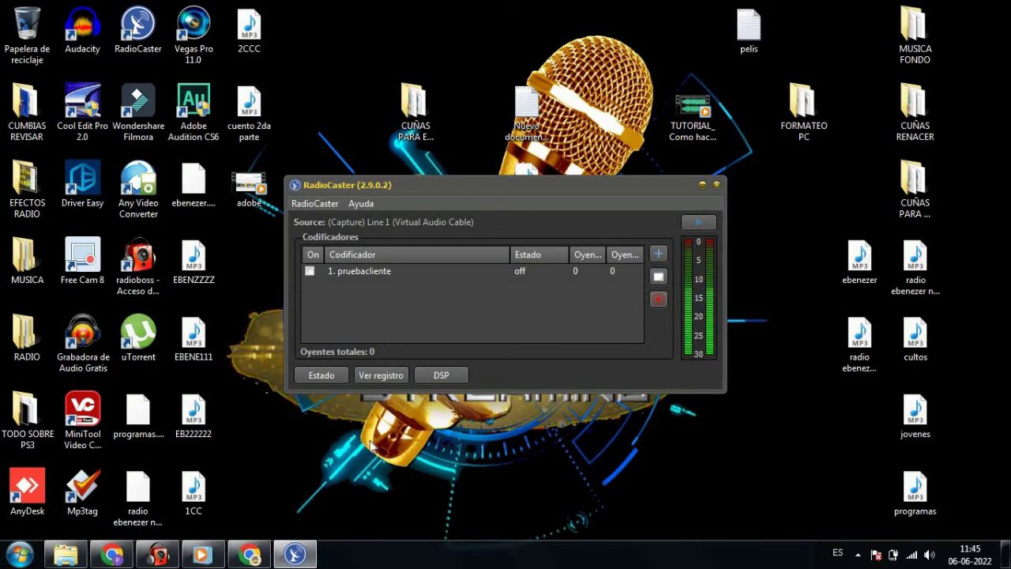
{"action": "left_click", "coordinate": [158, 554]}
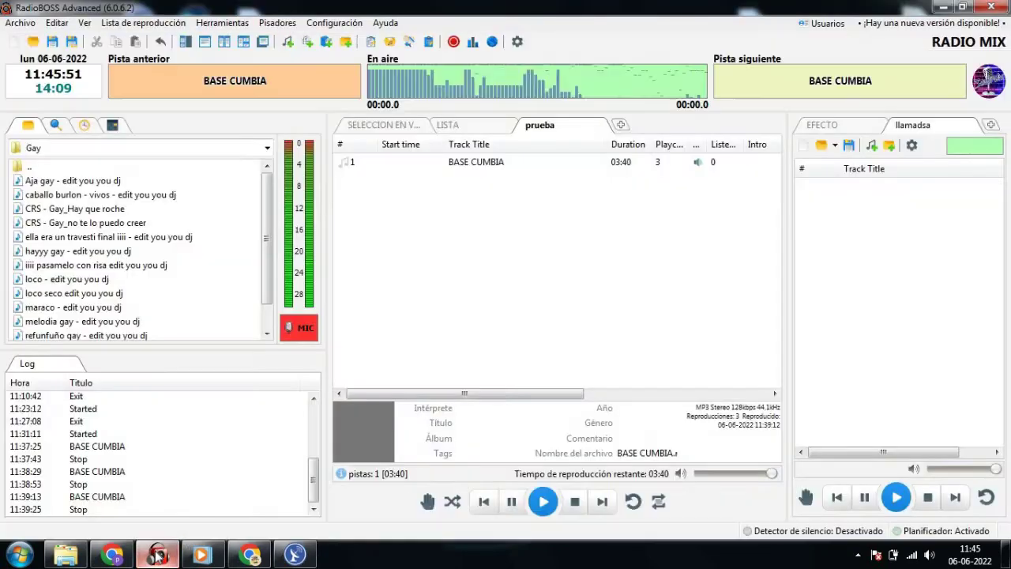
{"action": "left_click", "coordinate": [308, 334]}
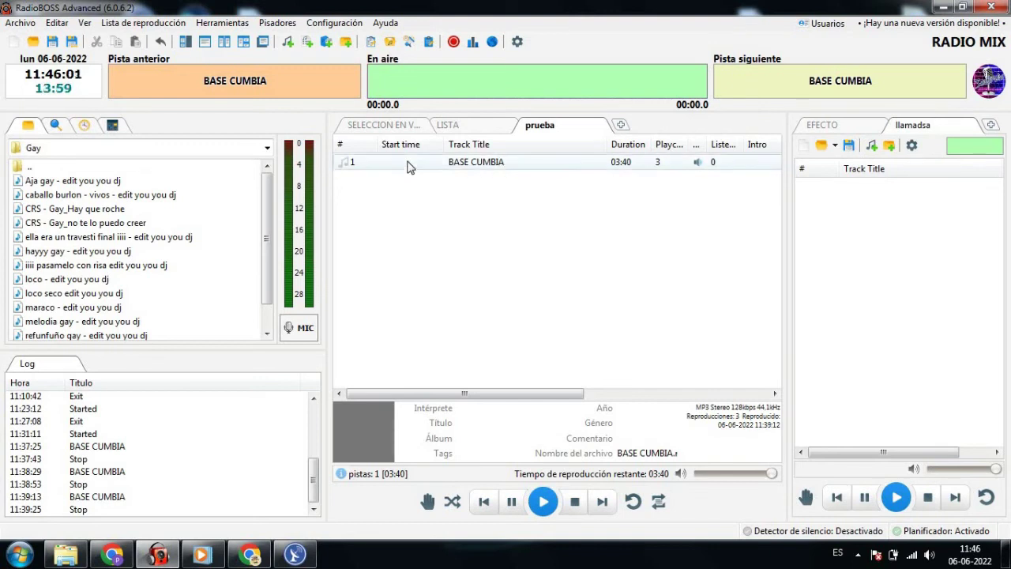
Set the main audio card to Line 1 (Virtual Audio Cable) with the DirectSound driver and accept the preferences.
{"action": "left_click", "coordinate": [335, 22]}
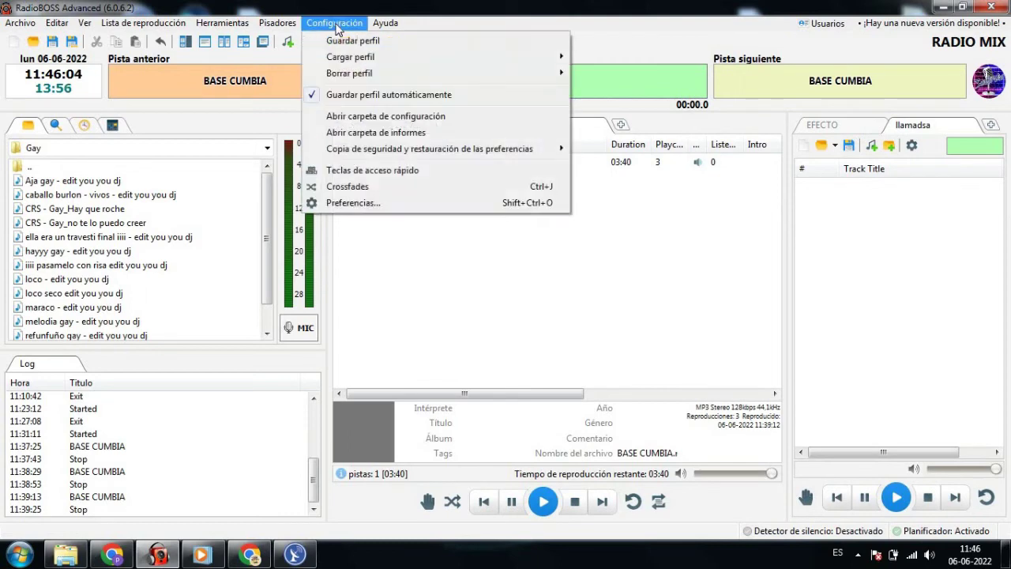
{"action": "left_click", "coordinate": [347, 203]}
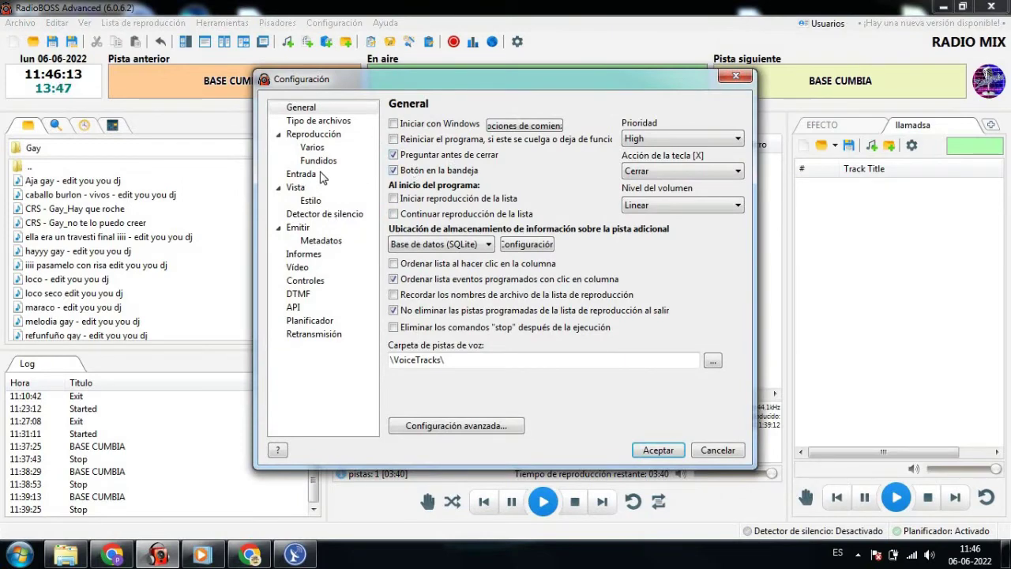
{"action": "left_click", "coordinate": [323, 135]}
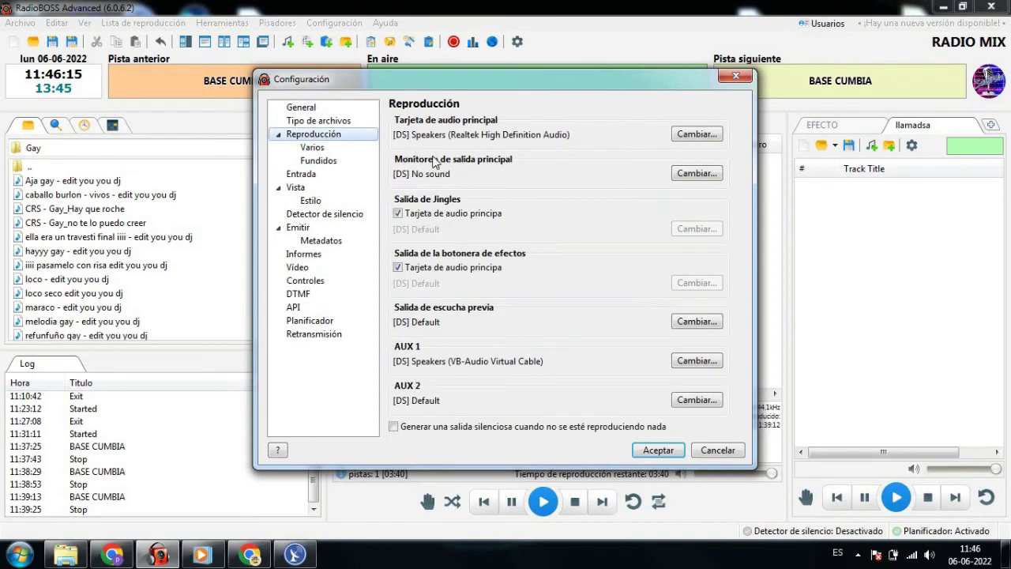
{"action": "left_click", "coordinate": [687, 136]}
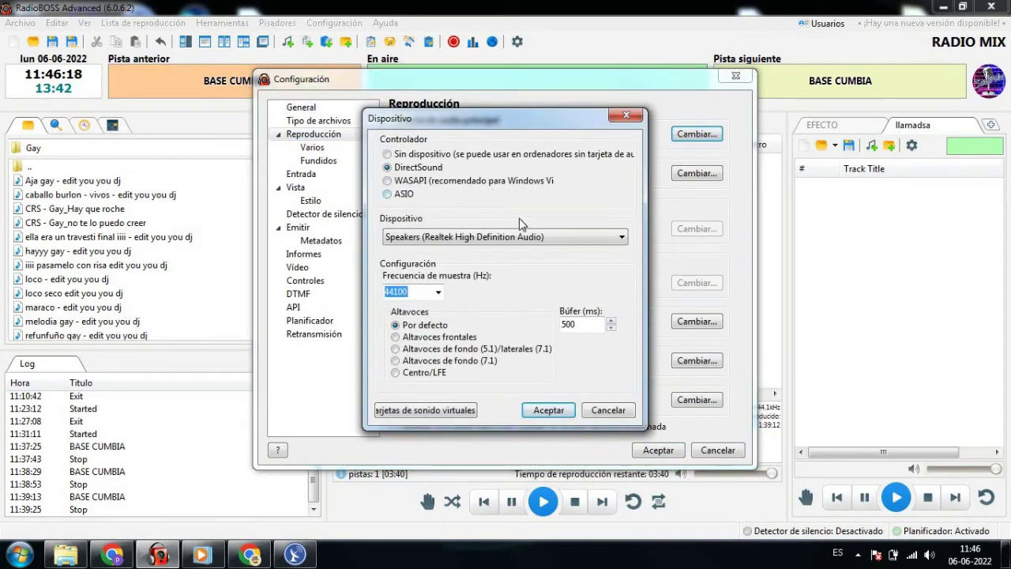
{"action": "left_click", "coordinate": [620, 238]}
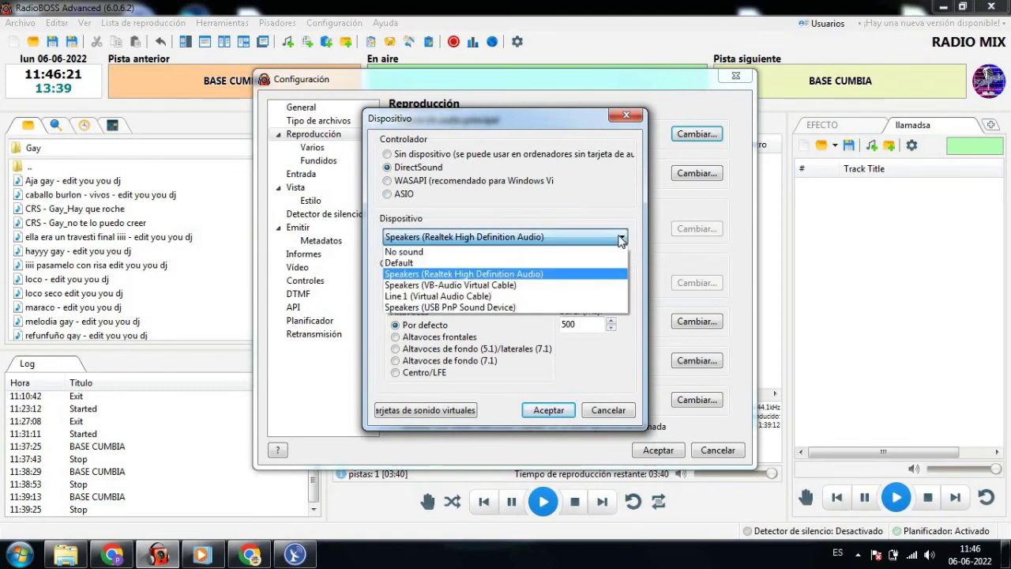
{"action": "left_click", "coordinate": [514, 295]}
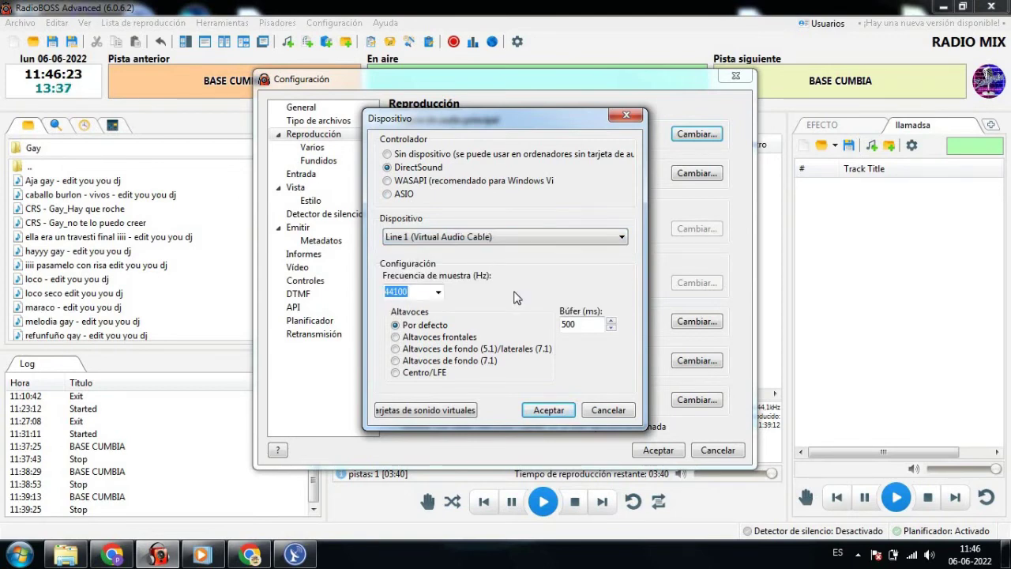
{"action": "left_click", "coordinate": [548, 410]}
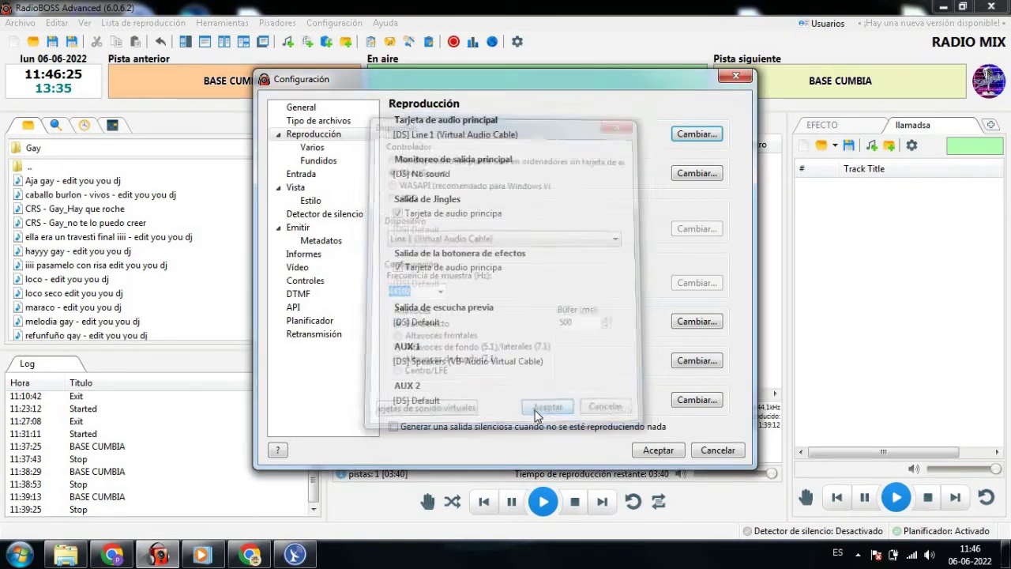
{"action": "left_click", "coordinate": [646, 451]}
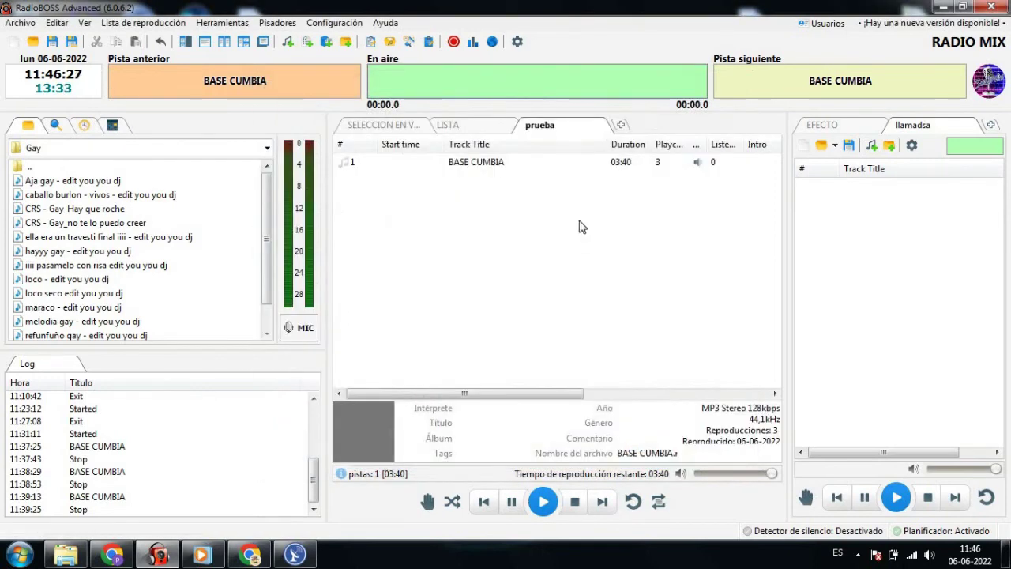
Play BASE CUMBIA from the prueba playlist, check its input level in RadioCaster, and return to RadioBOSS.
{"action": "double_click", "coordinate": [486, 162]}
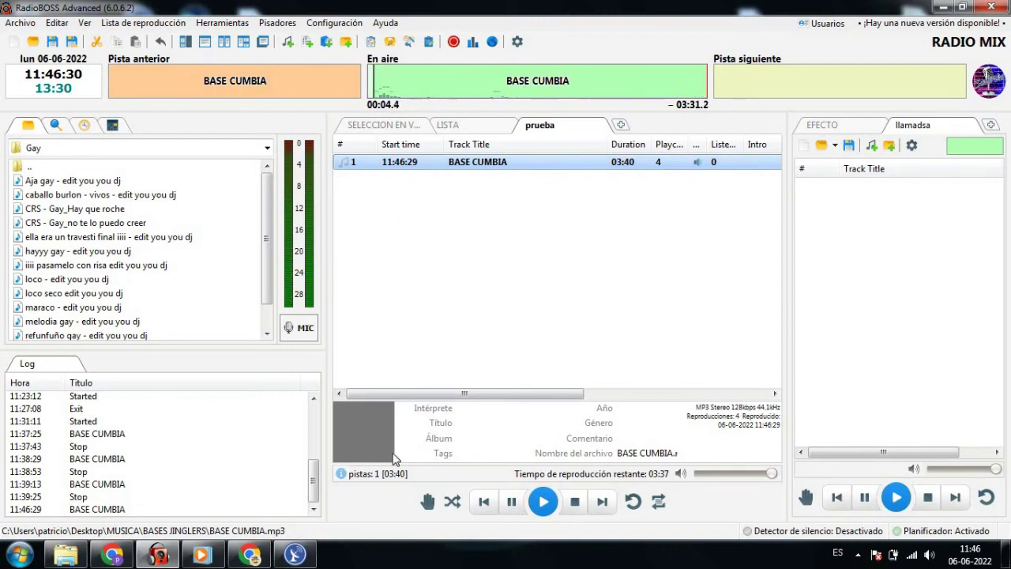
{"action": "left_click", "coordinate": [296, 555]}
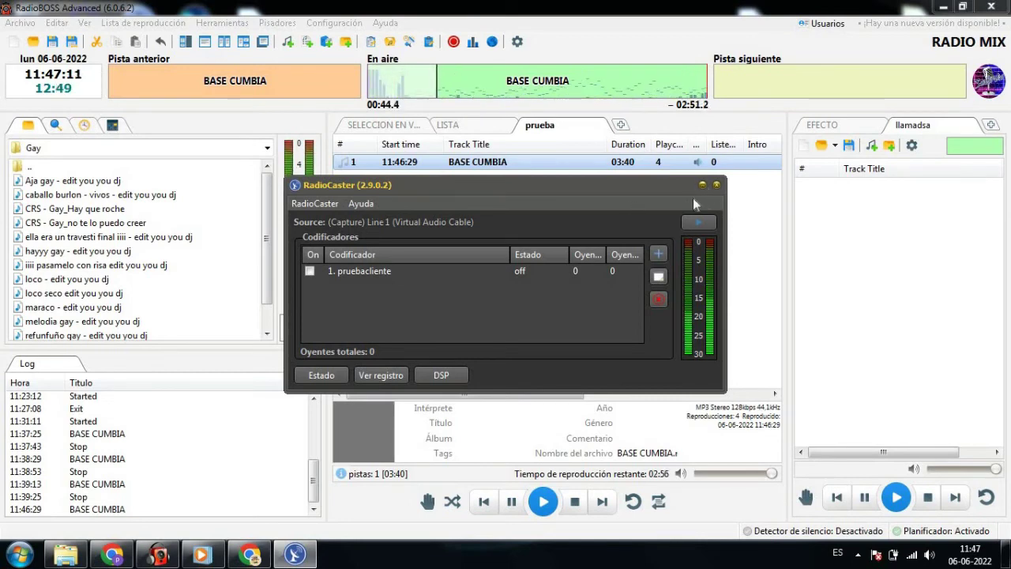
{"action": "left_click", "coordinate": [265, 434]}
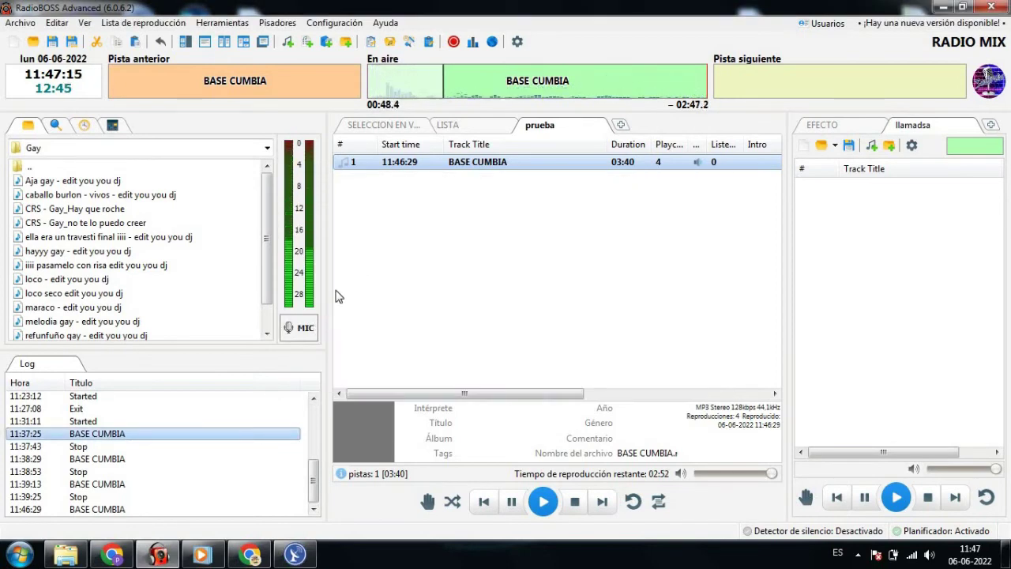
Set the main audio card to Speakers (Realtek High Definition Audio), accept the preferences, and stop the playing track.
{"action": "left_click", "coordinate": [334, 22]}
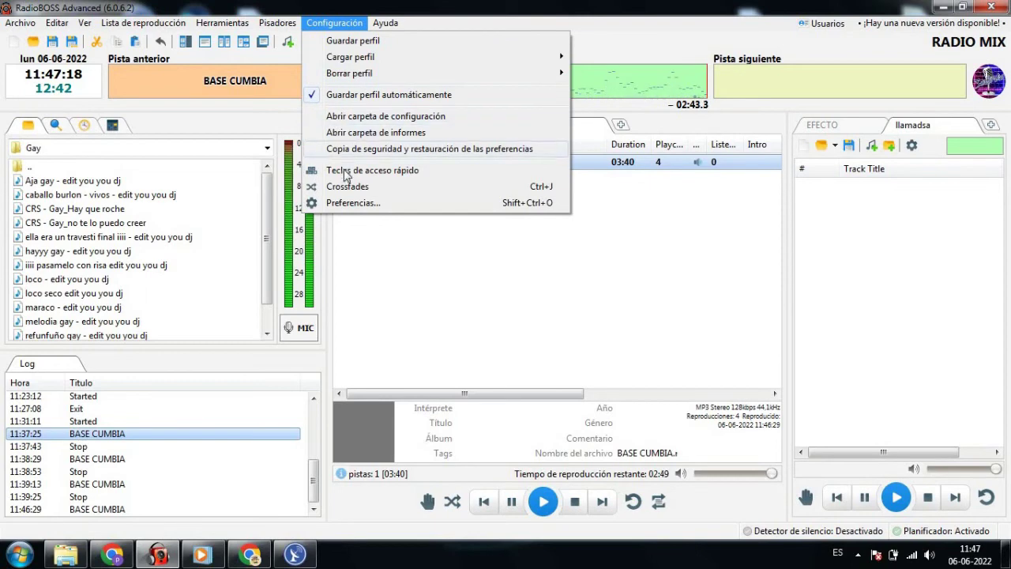
{"action": "left_click", "coordinate": [348, 203]}
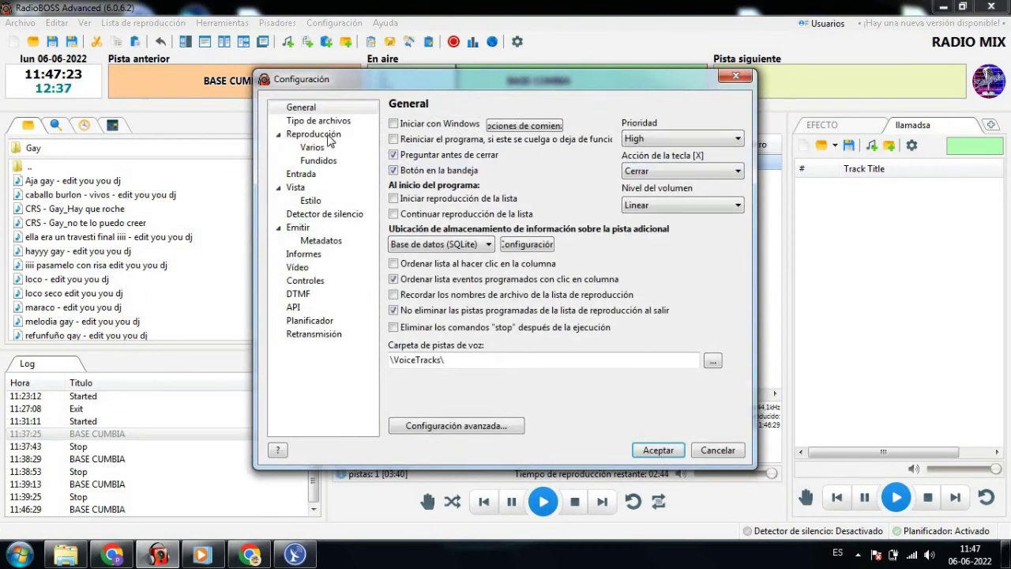
{"action": "left_click", "coordinate": [324, 135]}
{"action": "left_click", "coordinate": [683, 136]}
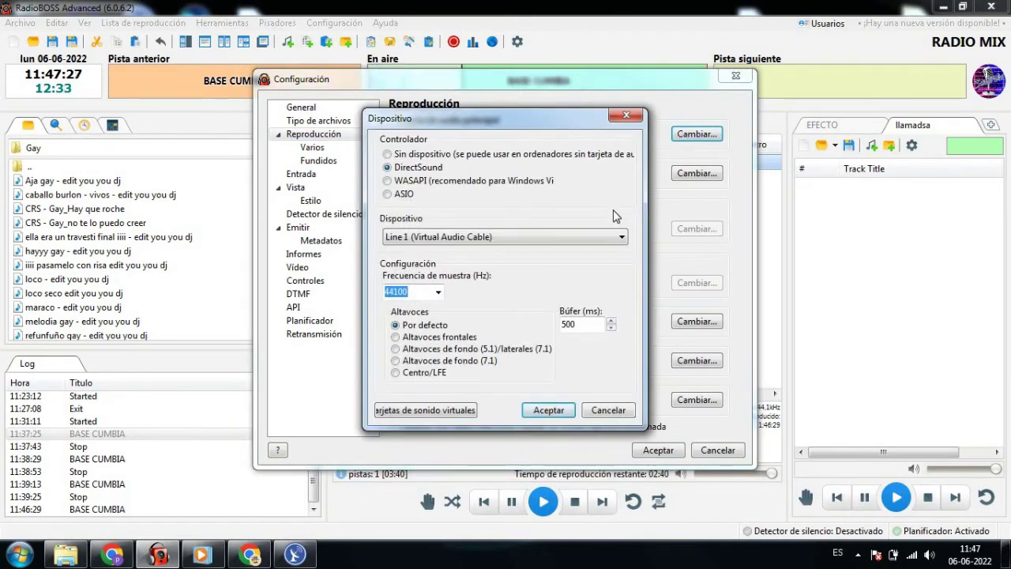
{"action": "left_click", "coordinate": [620, 237]}
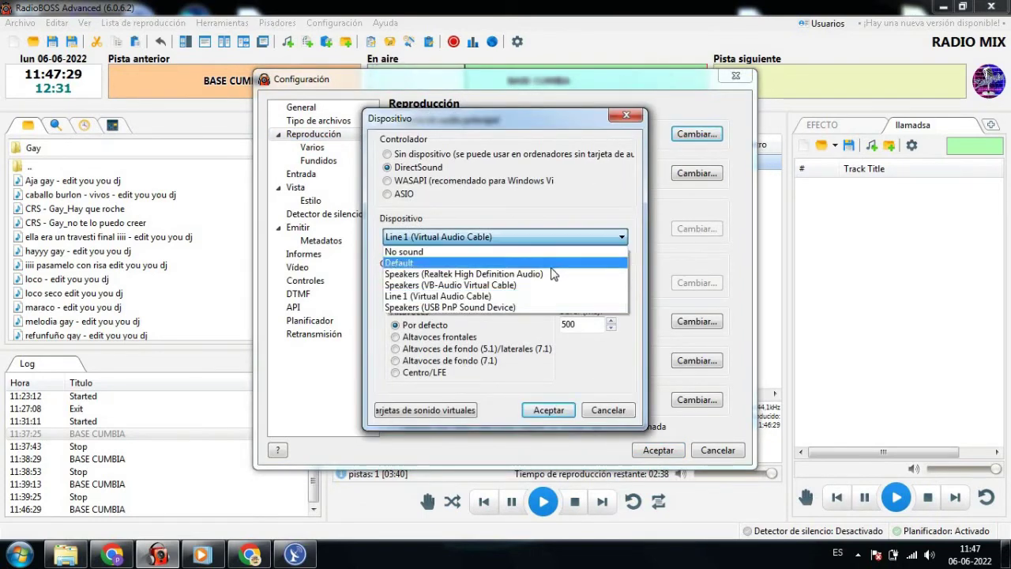
{"action": "left_click", "coordinate": [549, 273]}
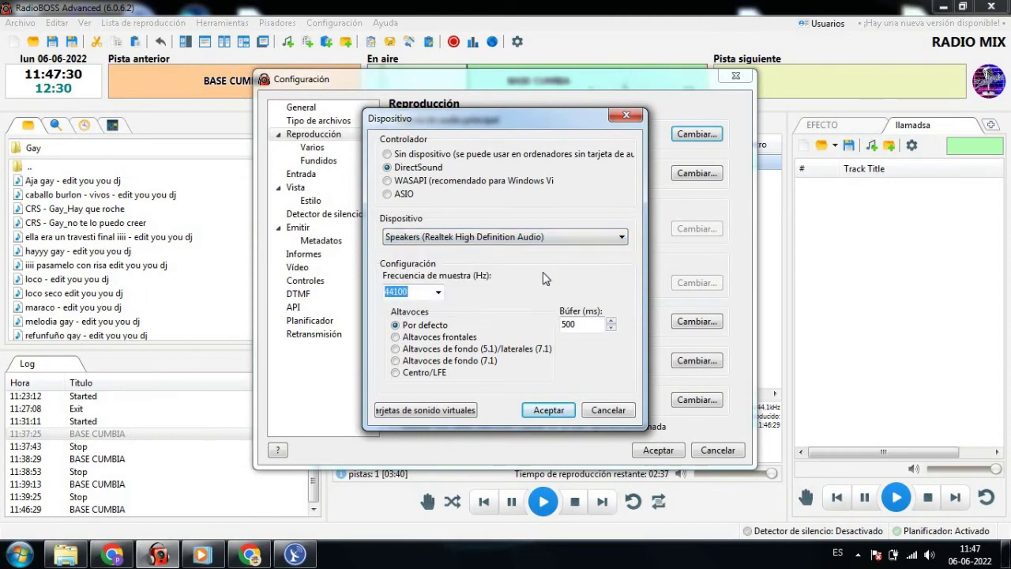
{"action": "left_click", "coordinate": [543, 409]}
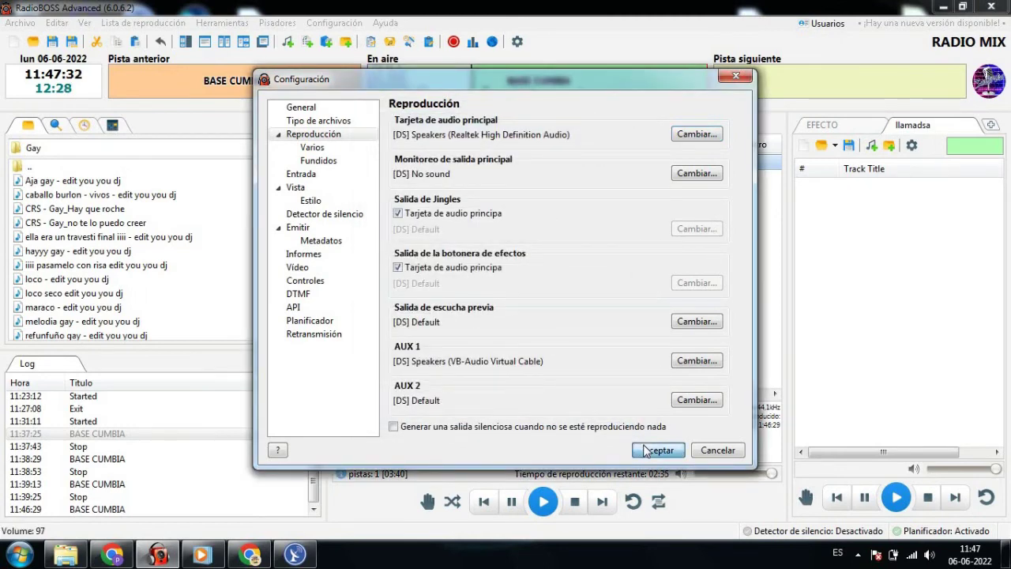
{"action": "left_click", "coordinate": [646, 450]}
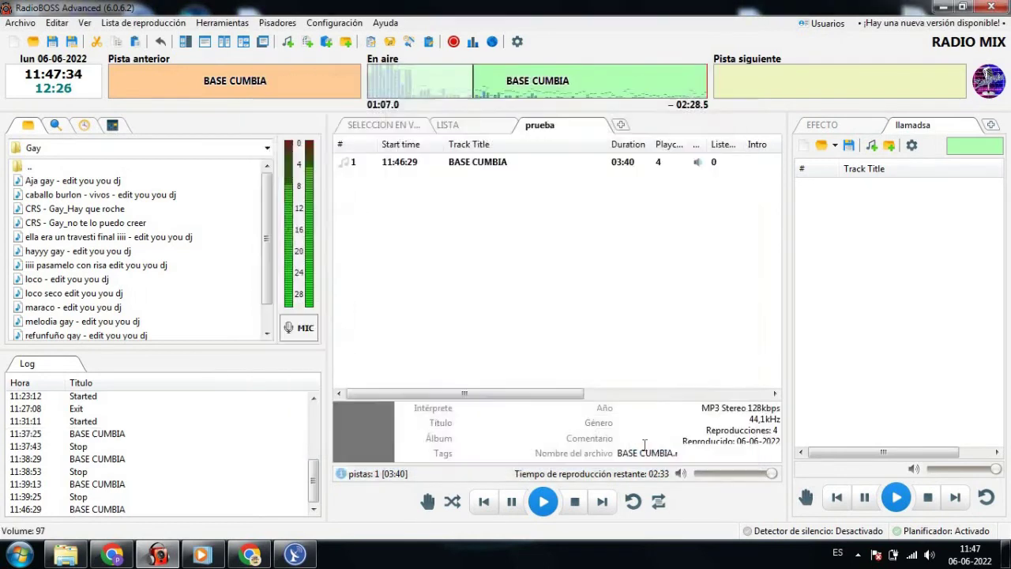
{"action": "left_click", "coordinate": [576, 502]}
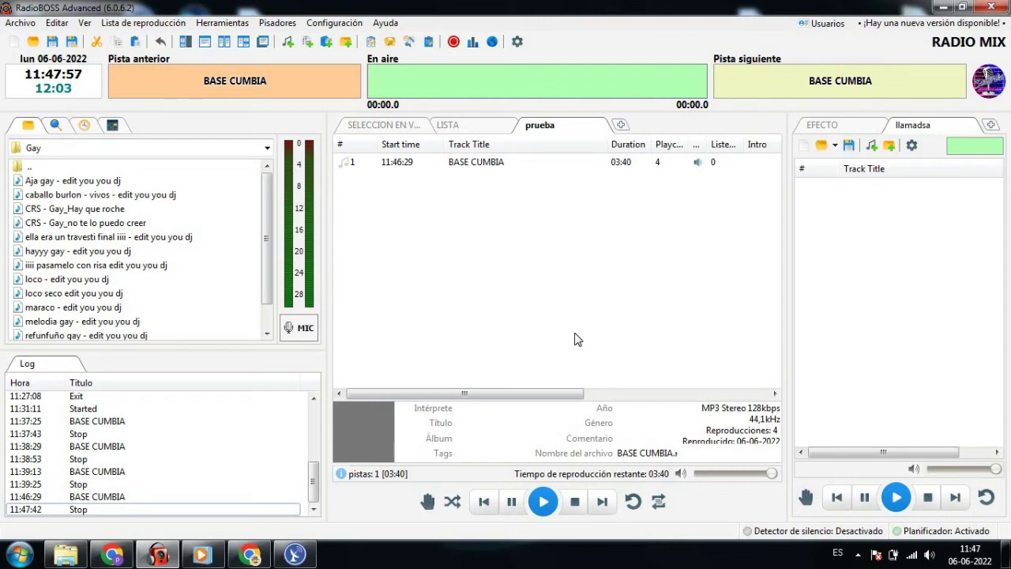
In the fade preferences, set the playlist volume used while effects play to 99 and accept the settings.
{"action": "left_click", "coordinate": [333, 23]}
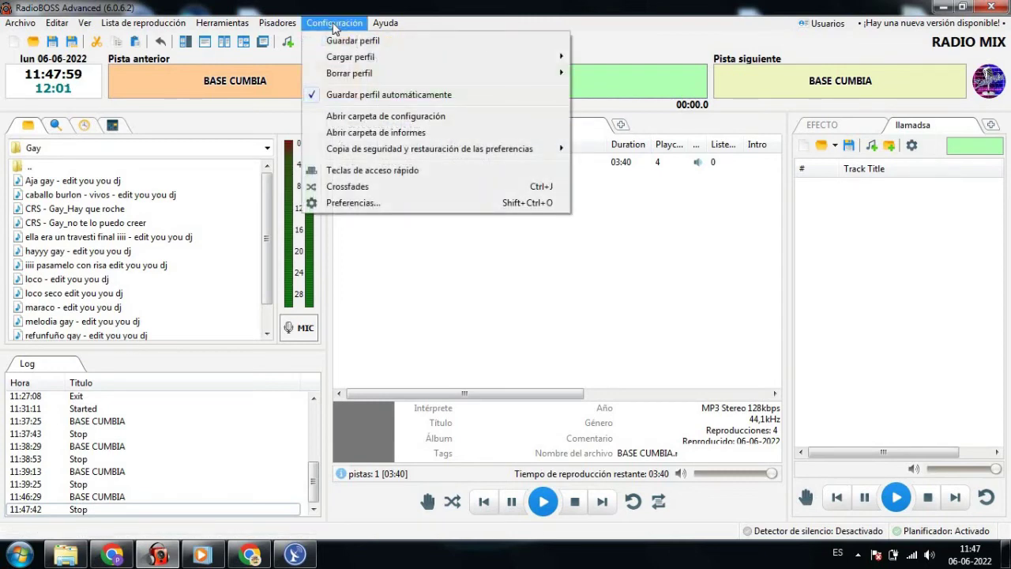
{"action": "left_click", "coordinate": [336, 202]}
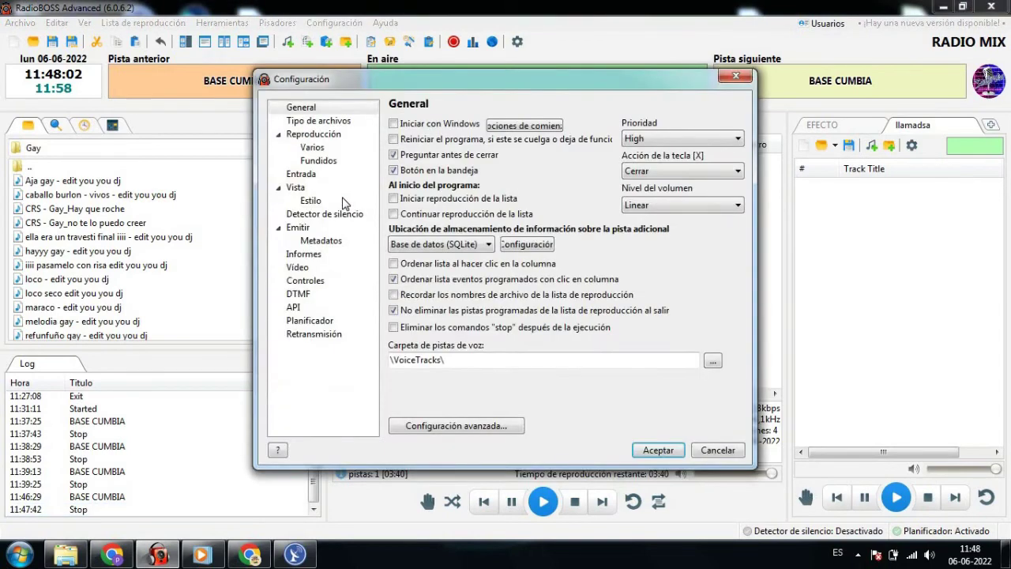
{"action": "left_click", "coordinate": [319, 162]}
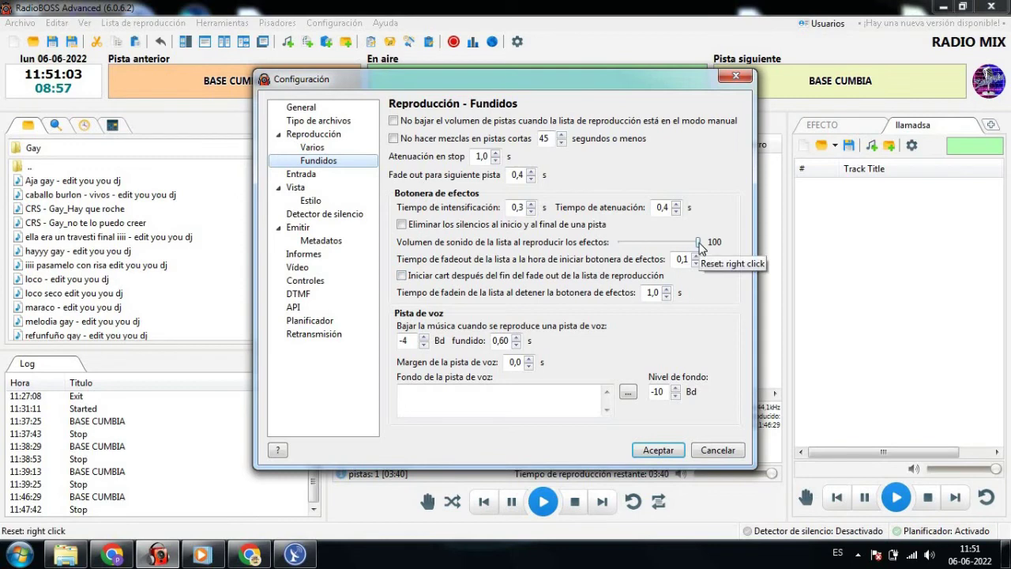
{"action": "scroll", "coordinate": [699, 244], "scroll_direction": "down", "scroll_amount": 1}
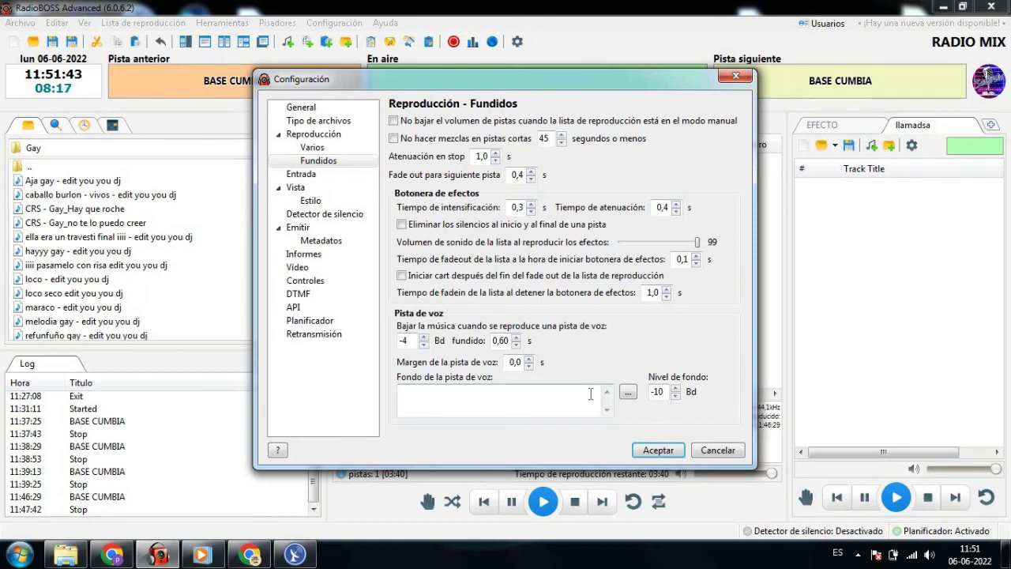
{"action": "left_click", "coordinate": [662, 398]}
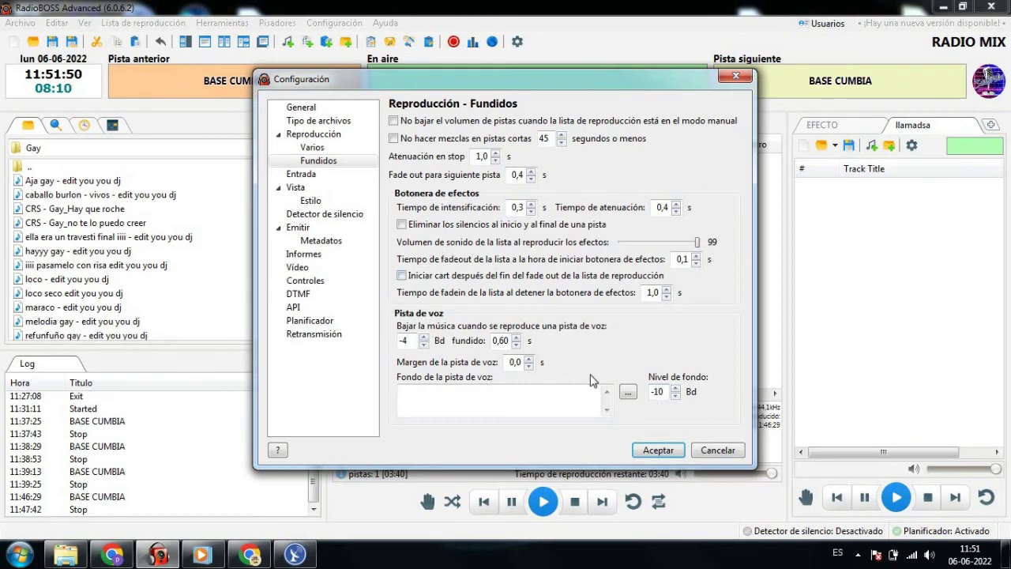
{"action": "left_click", "coordinate": [652, 450]}
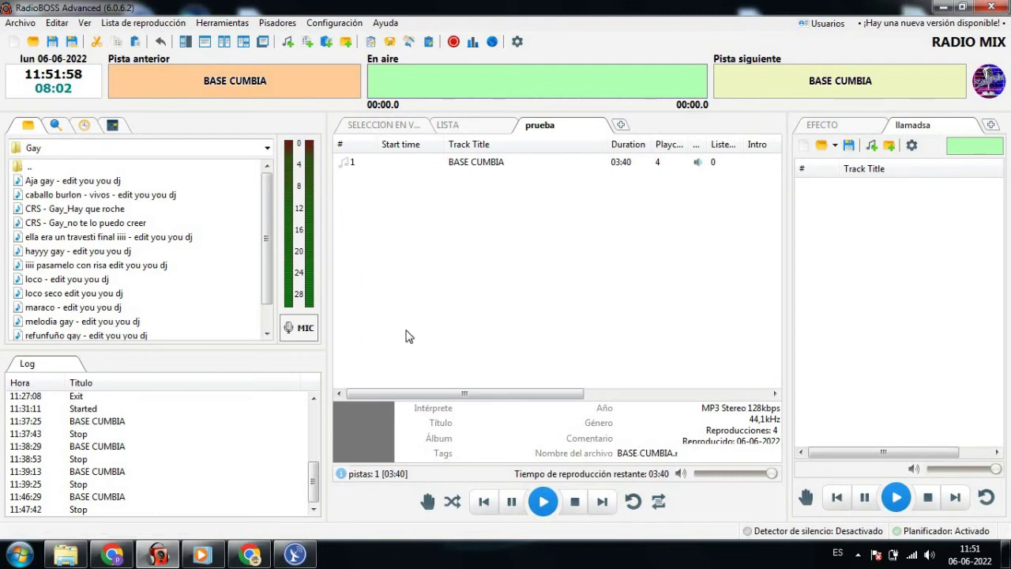
Open the Equalizer among the sound effects, try its 125 and 8K bands, set both to +3, and accept.
{"action": "left_click", "coordinate": [112, 126]}
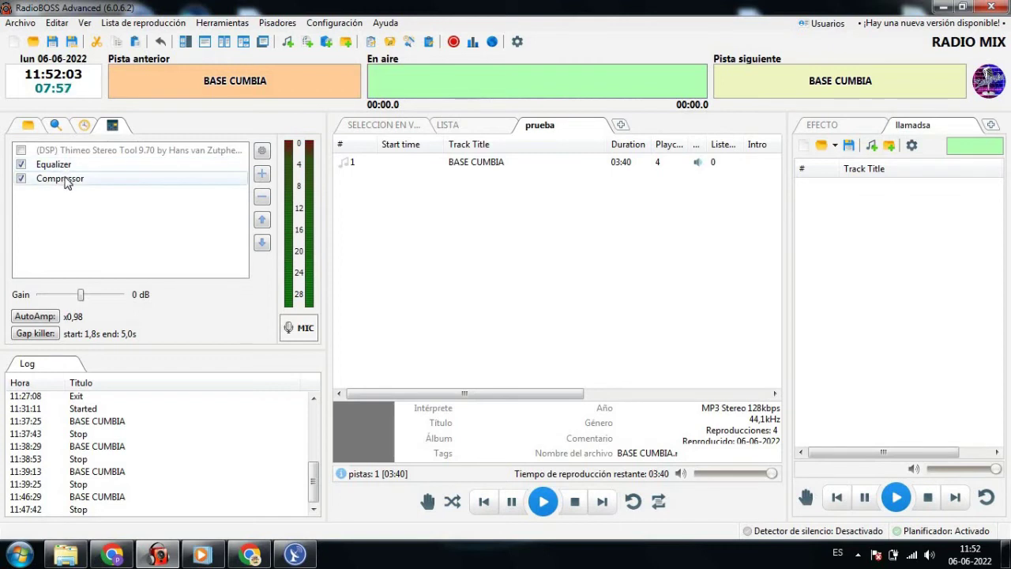
{"action": "left_click", "coordinate": [22, 167]}
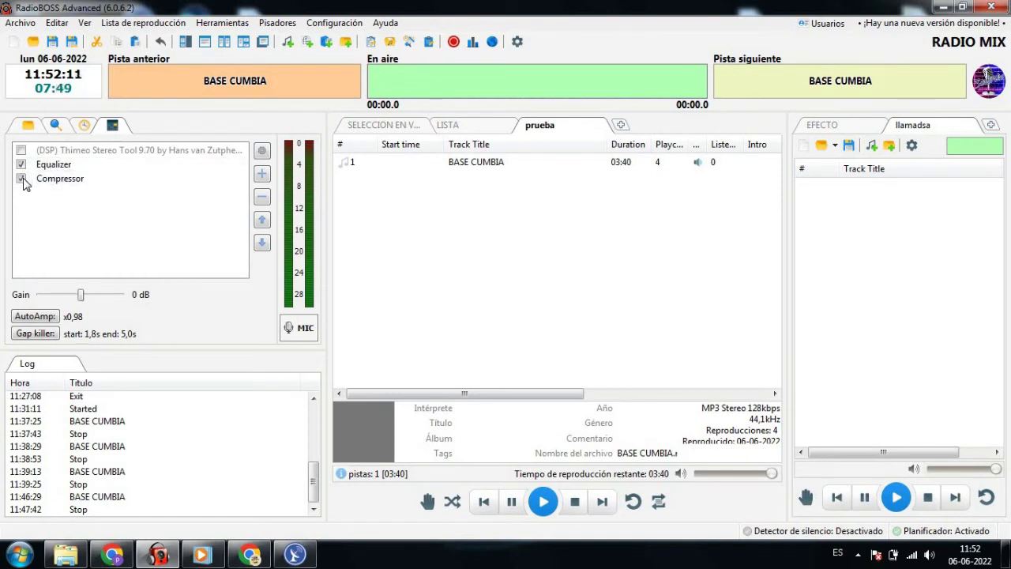
{"action": "double_click", "coordinate": [62, 169]}
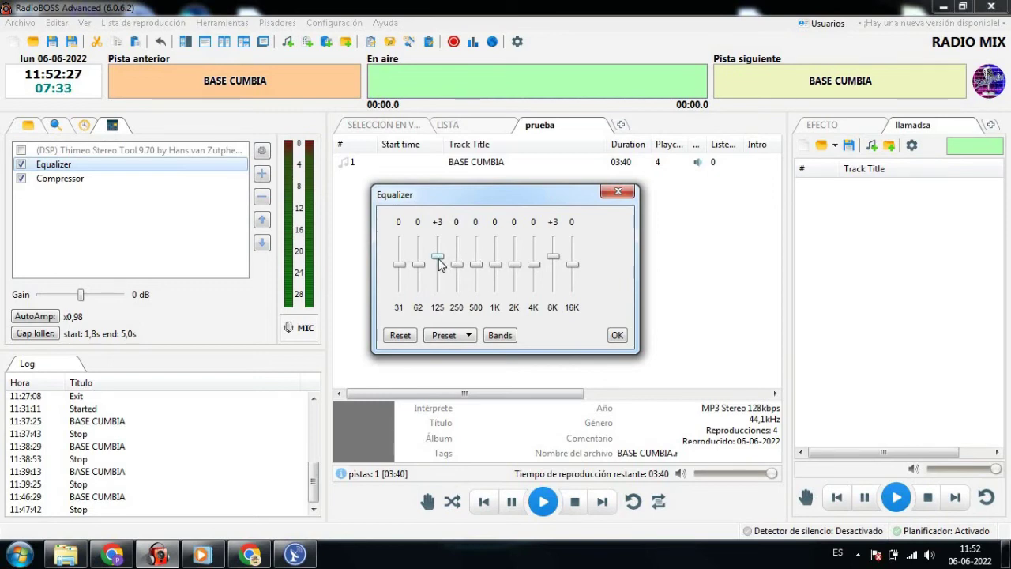
{"action": "left_click_drag", "start_coordinate": [439, 264], "coordinate": [440, 269]}
{"action": "left_click_drag", "start_coordinate": [555, 264], "coordinate": [556, 270]}
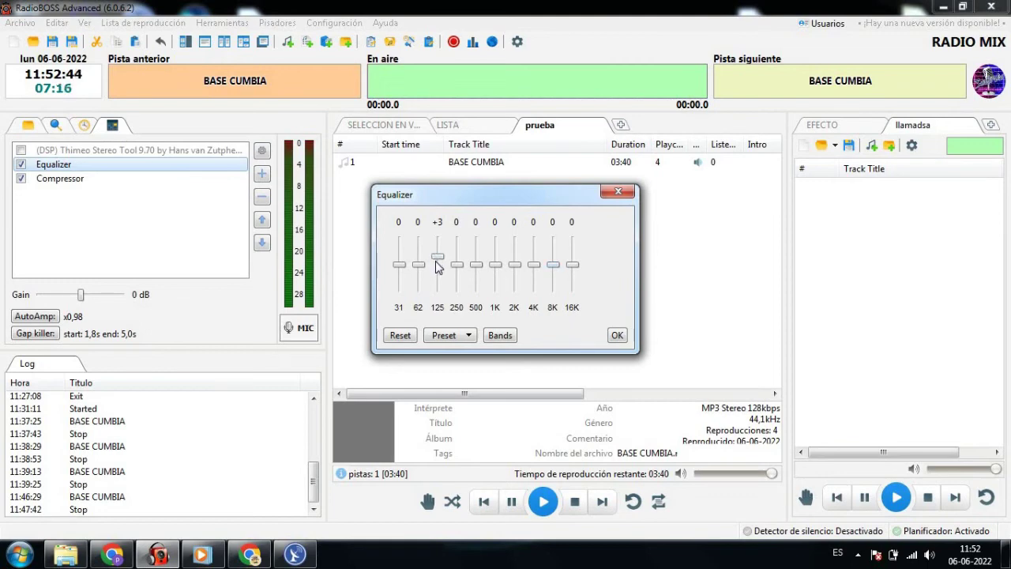
{"action": "left_click_drag", "start_coordinate": [439, 270], "coordinate": [439, 270]}
{"action": "left_click_drag", "start_coordinate": [439, 270], "coordinate": [440, 264]}
{"action": "left_click_drag", "start_coordinate": [553, 270], "coordinate": [550, 258]}
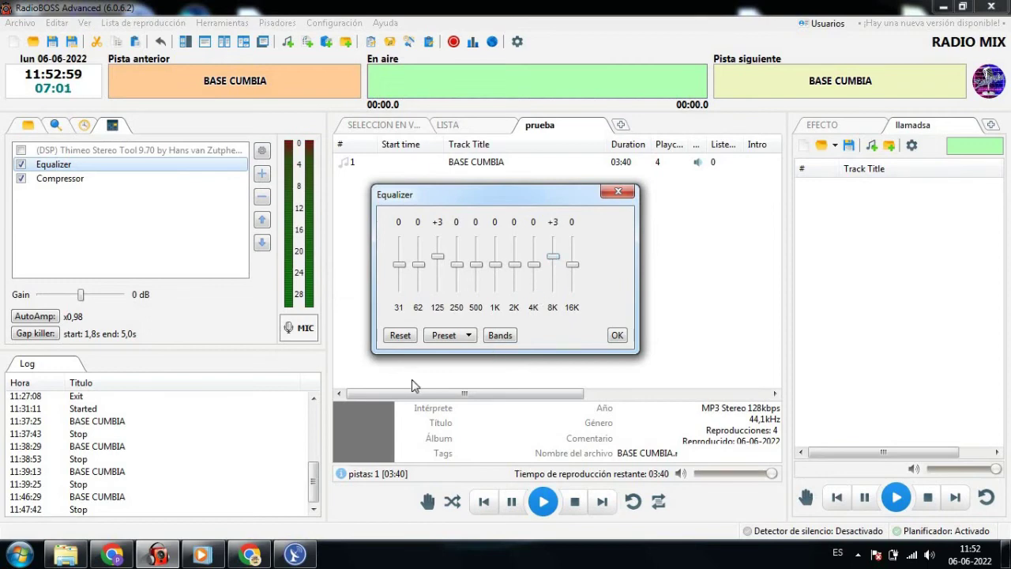
{"action": "left_click", "coordinate": [617, 336]}
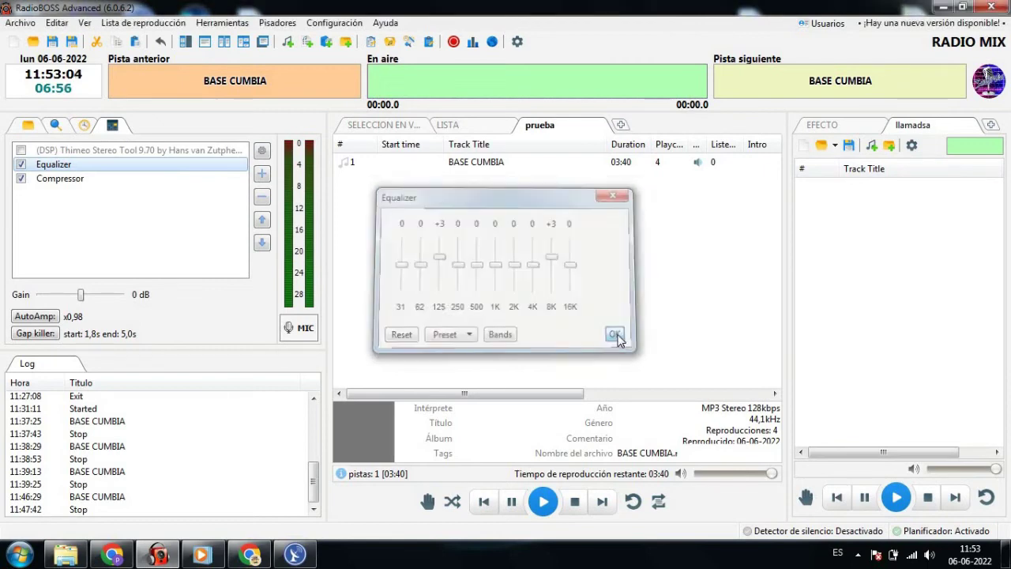
Open the Compressor effect, check its preset options, reset its settings to the defaults, and accept them.
{"action": "double_click", "coordinate": [74, 183]}
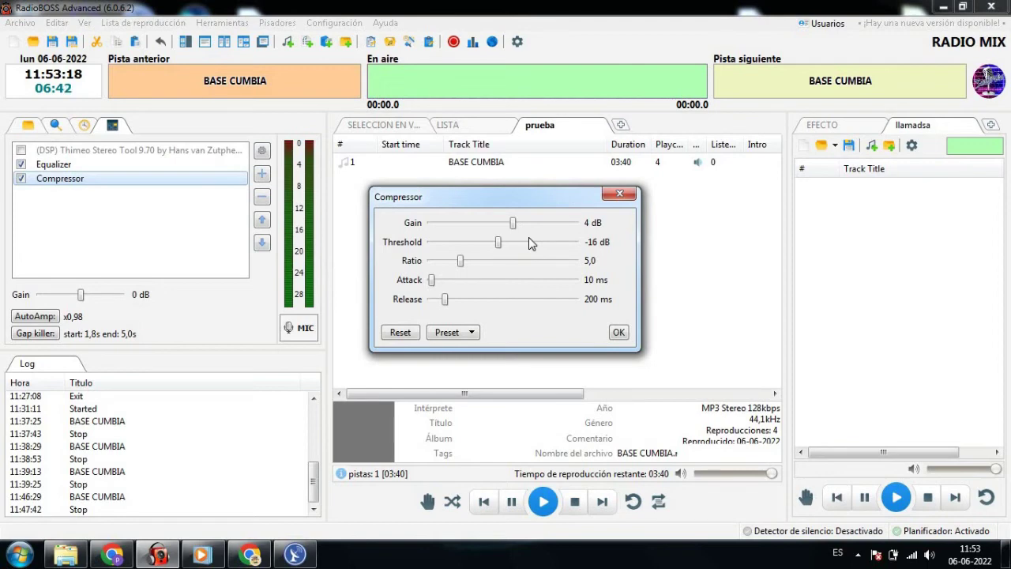
{"action": "left_click", "coordinate": [472, 333]}
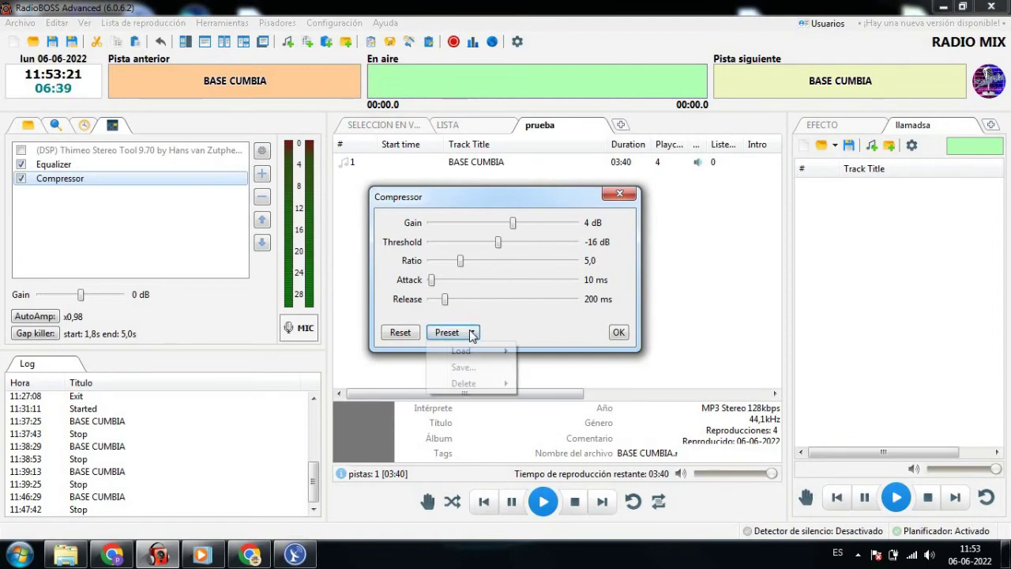
{"action": "left_click", "coordinate": [413, 334]}
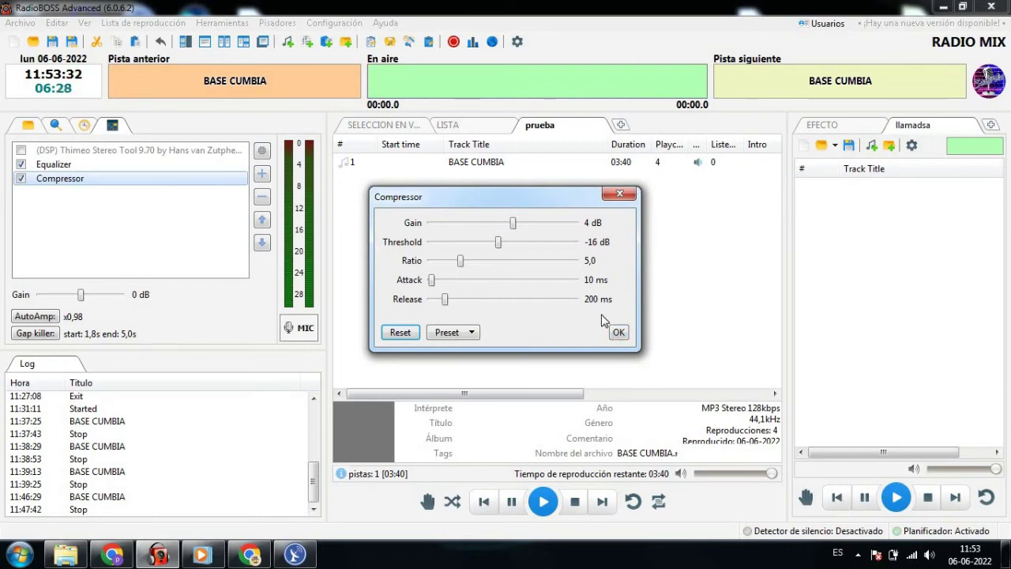
{"action": "left_click", "coordinate": [619, 332]}
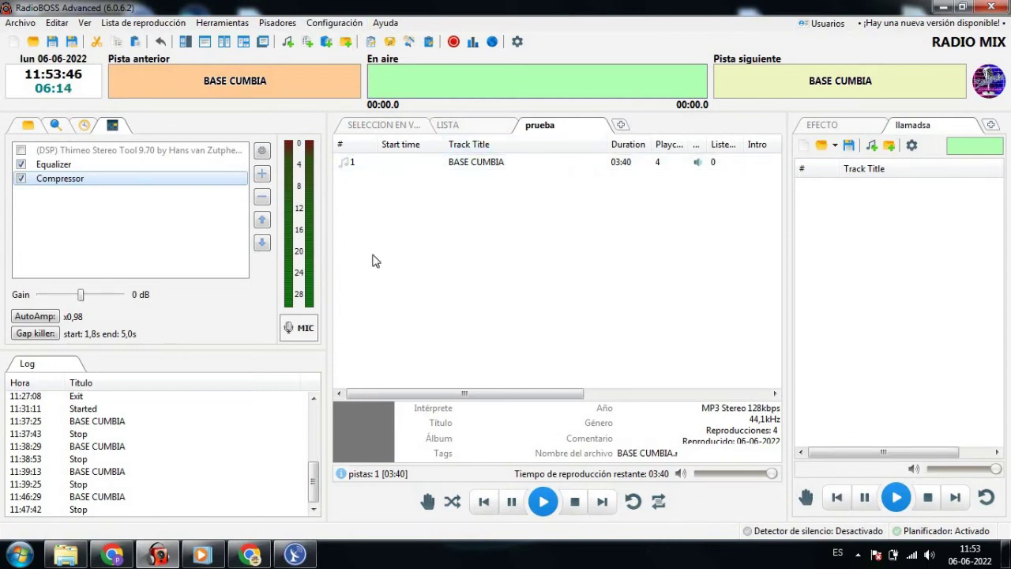
Set the interface style to Black in the view preferences, accept it, and restart RadioBOSS to apply the change.
{"action": "left_click", "coordinate": [348, 24]}
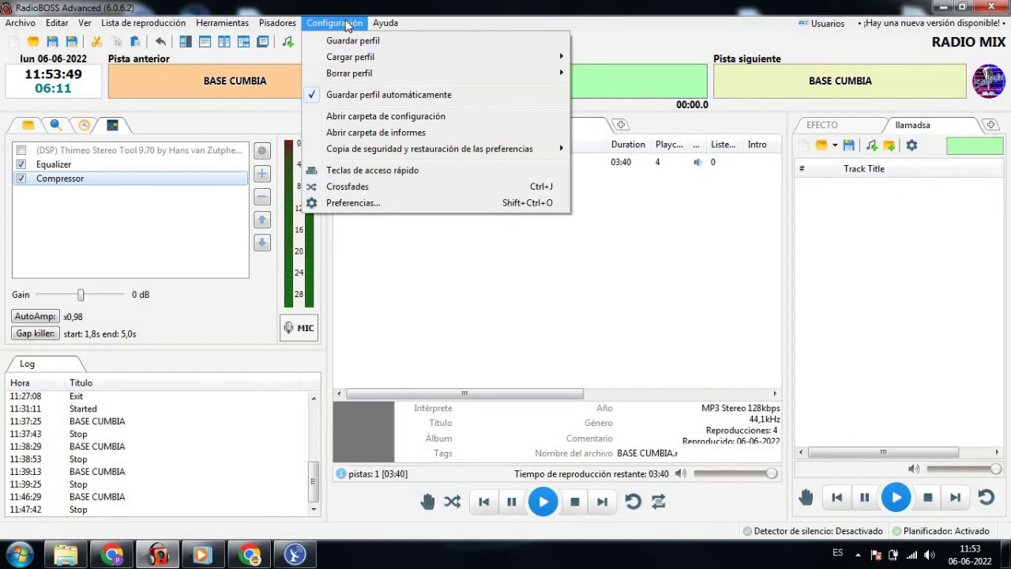
{"action": "left_click", "coordinate": [347, 202]}
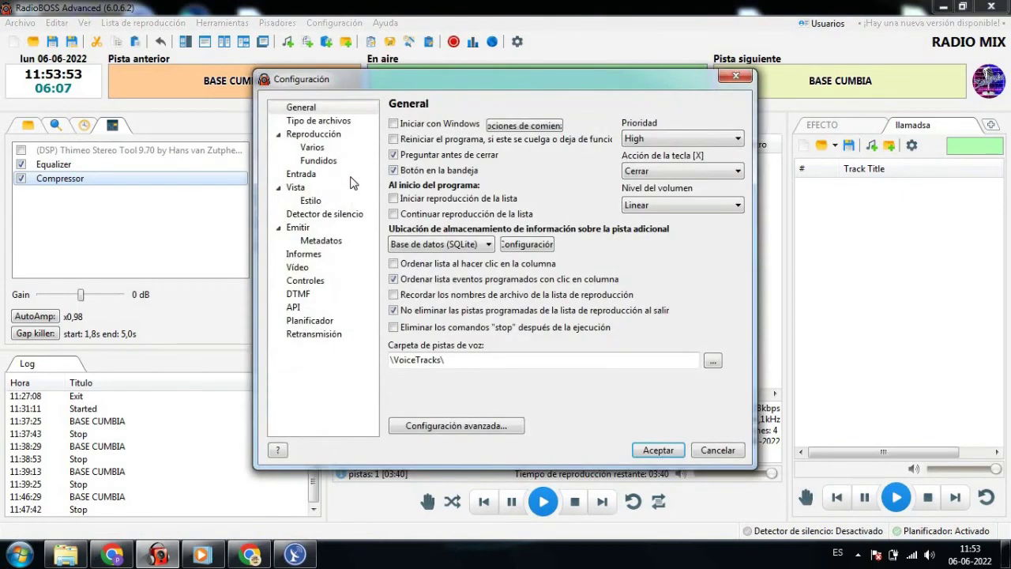
{"action": "left_click", "coordinate": [312, 203]}
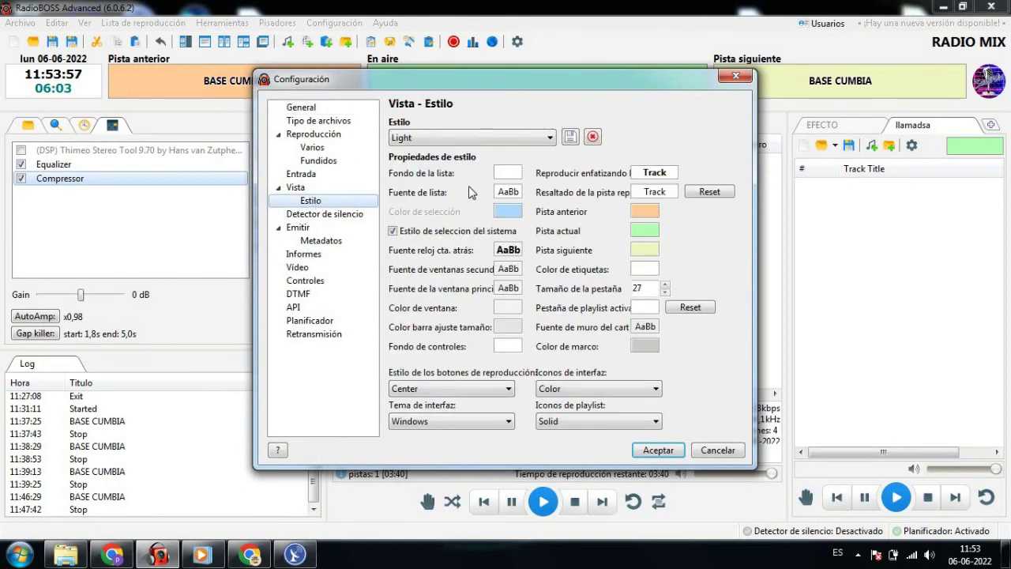
{"action": "left_click", "coordinate": [550, 139]}
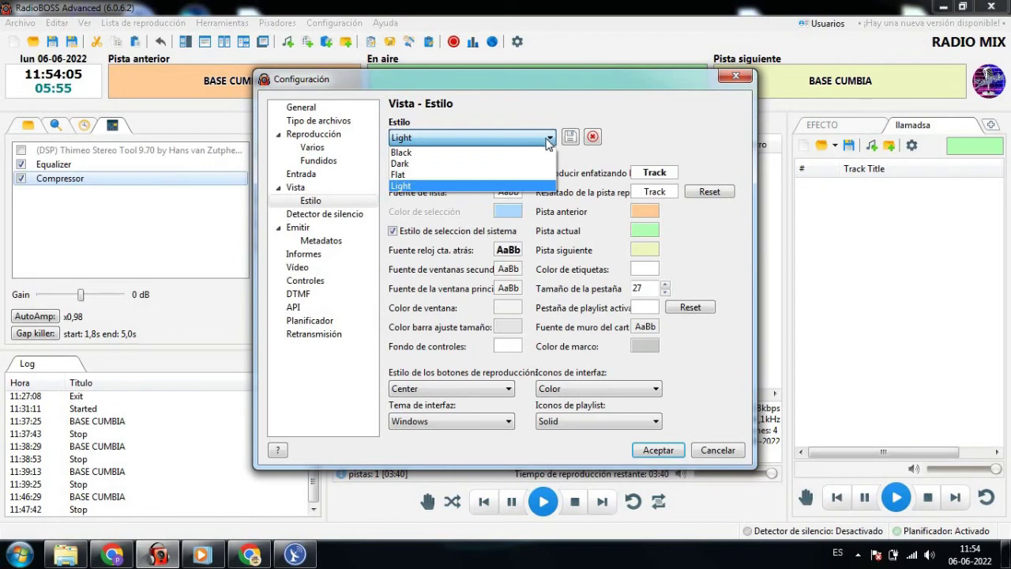
{"action": "left_click", "coordinate": [416, 153]}
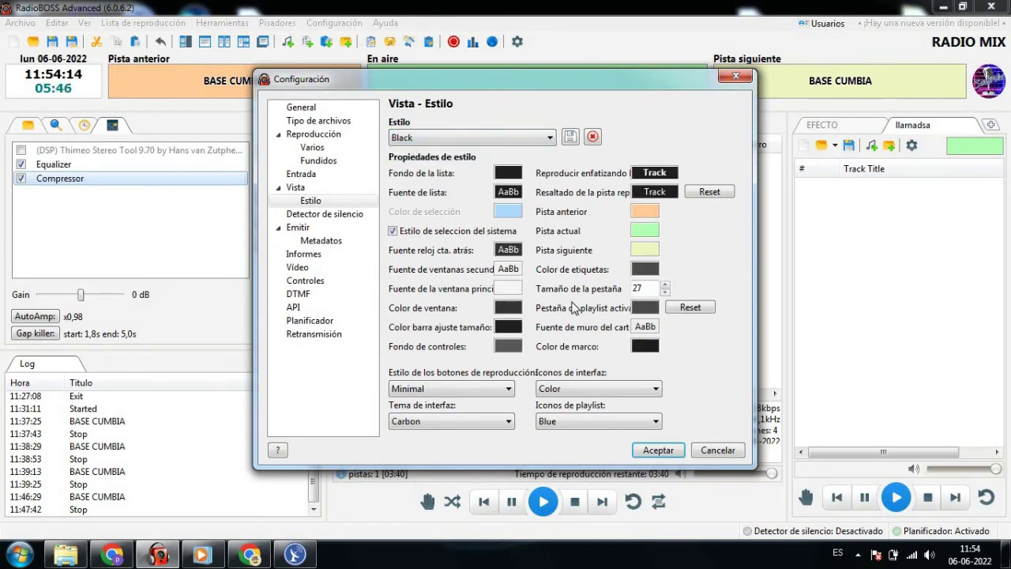
{"action": "left_click", "coordinate": [654, 451]}
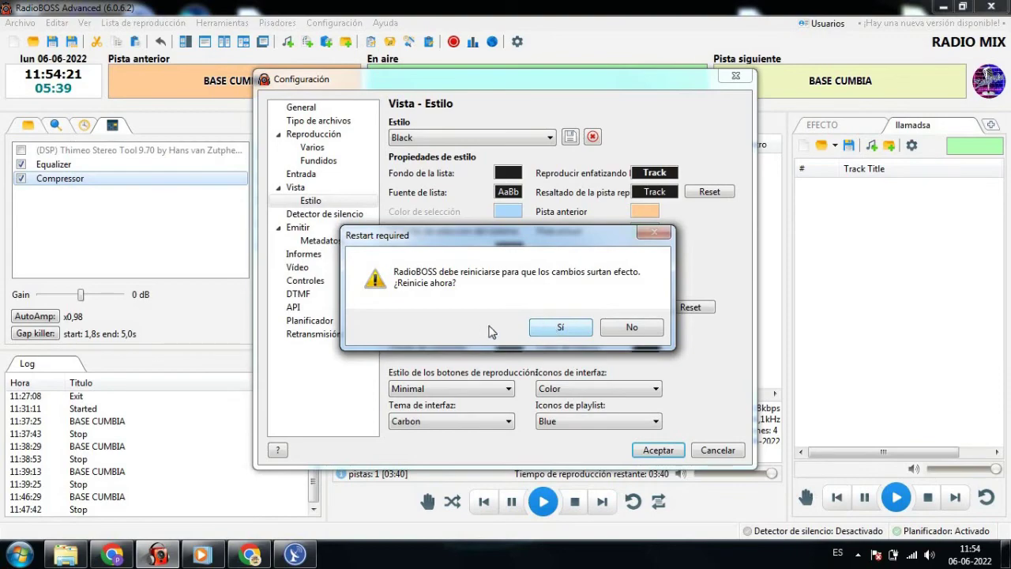
{"action": "left_click", "coordinate": [557, 328]}
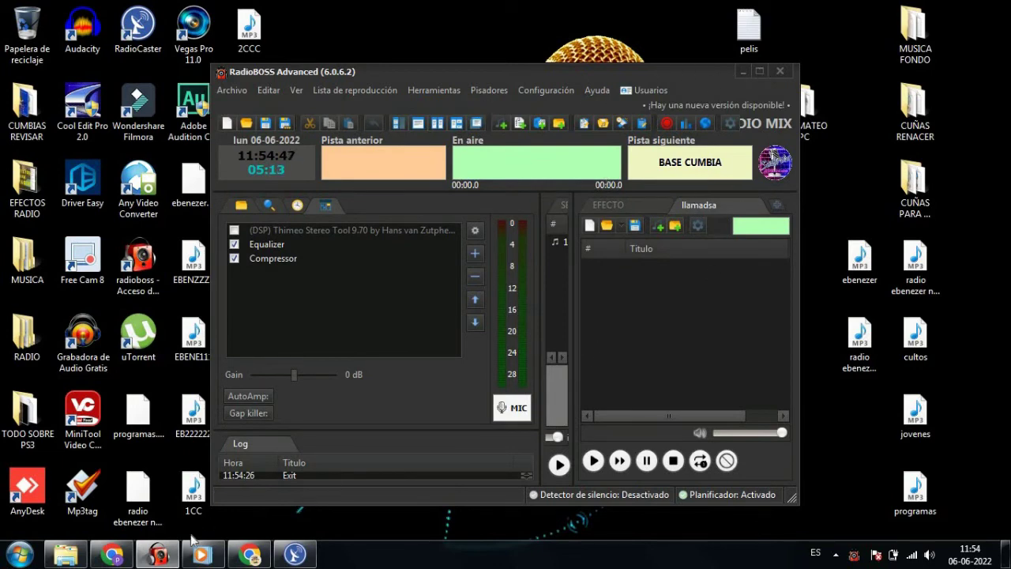
Bring the restarted RadioBOSS window back to the front and maximize it.
{"action": "left_click", "coordinate": [172, 557]}
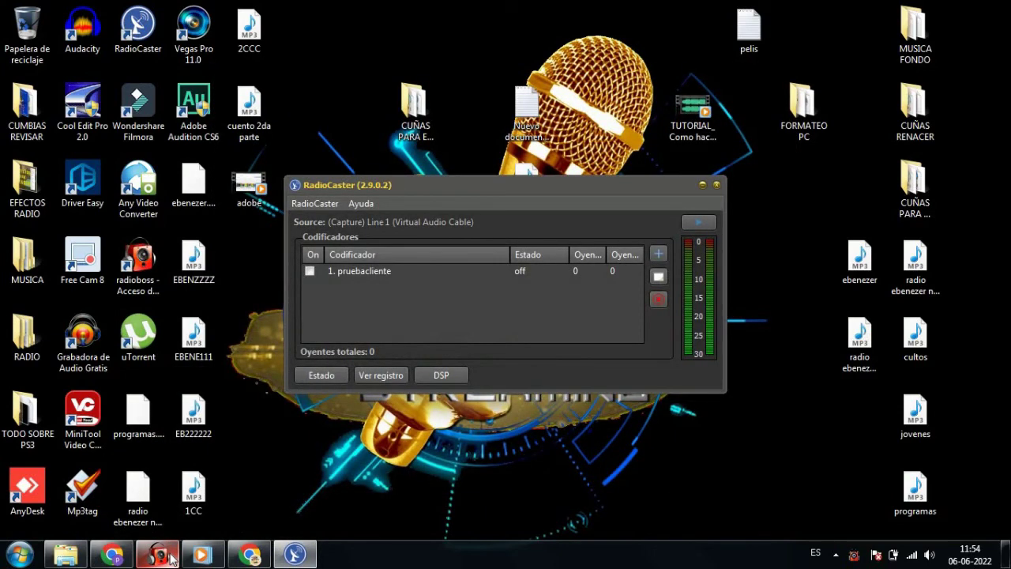
{"action": "left_click", "coordinate": [172, 557]}
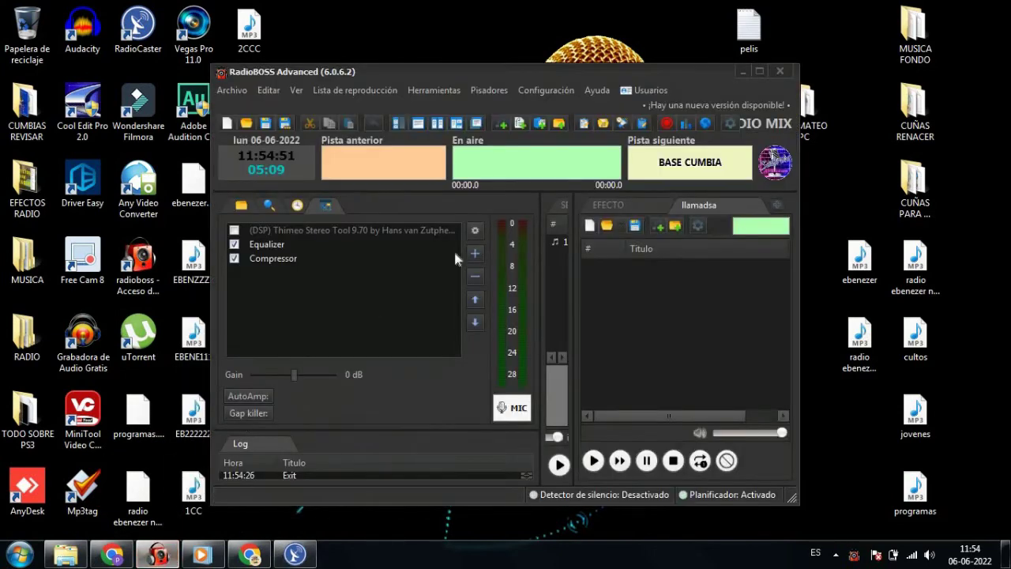
{"action": "left_click", "coordinate": [757, 73]}
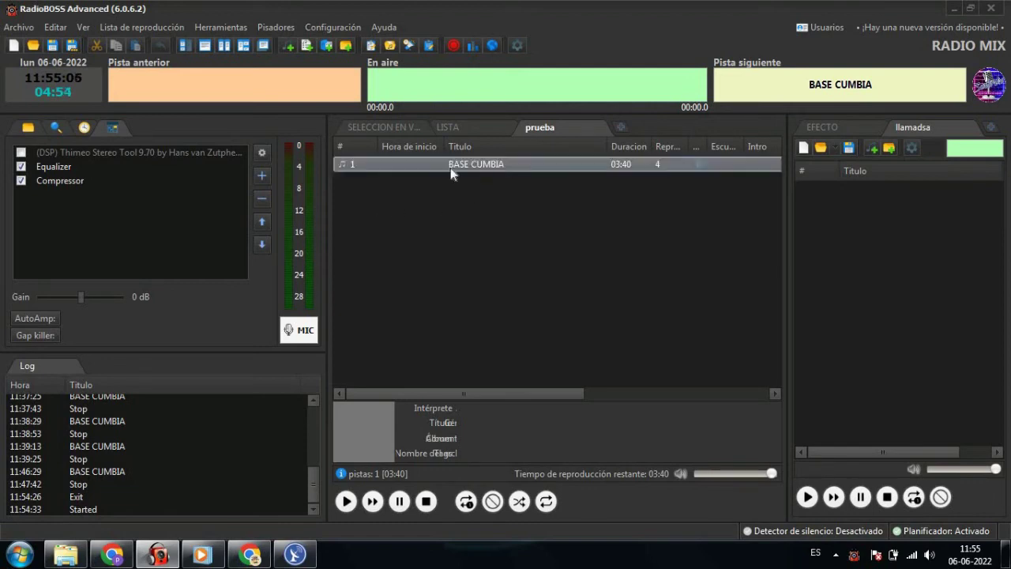
Show the EFECTO cart wall, play the "Al aire" effect as a test, and stop it.
{"action": "left_click", "coordinate": [825, 125]}
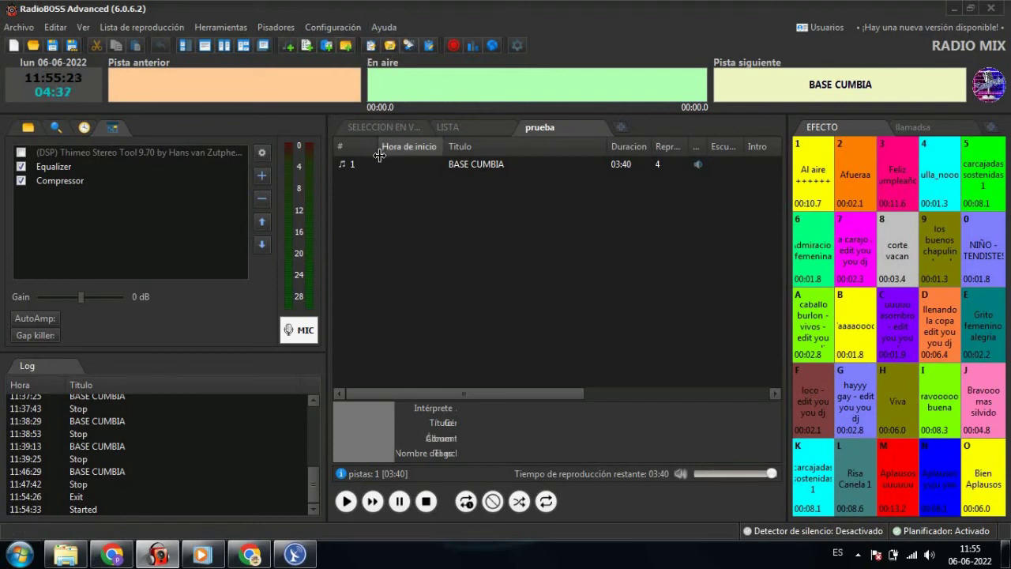
{"action": "left_click", "coordinate": [819, 186]}
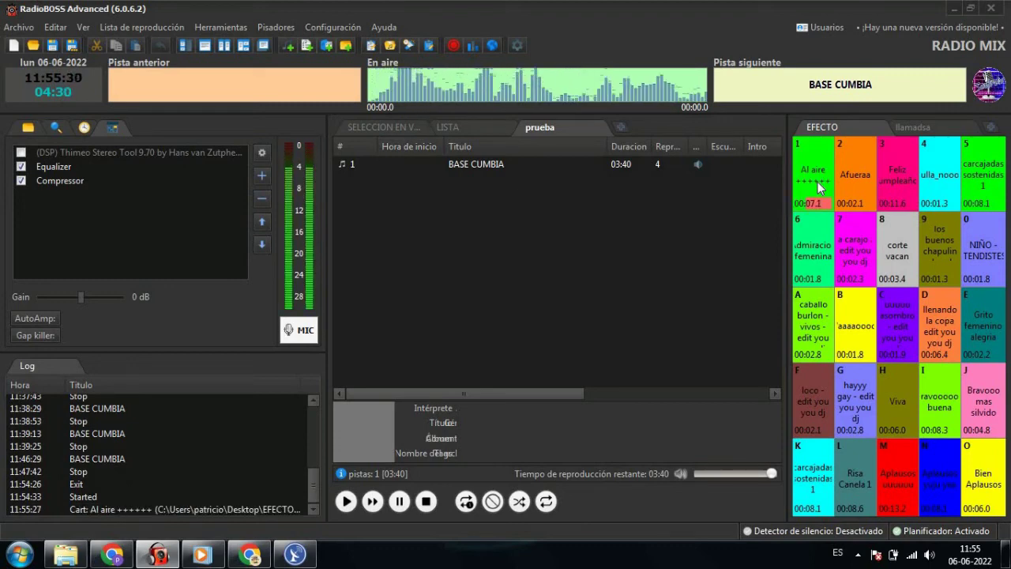
{"action": "left_click", "coordinate": [818, 187]}
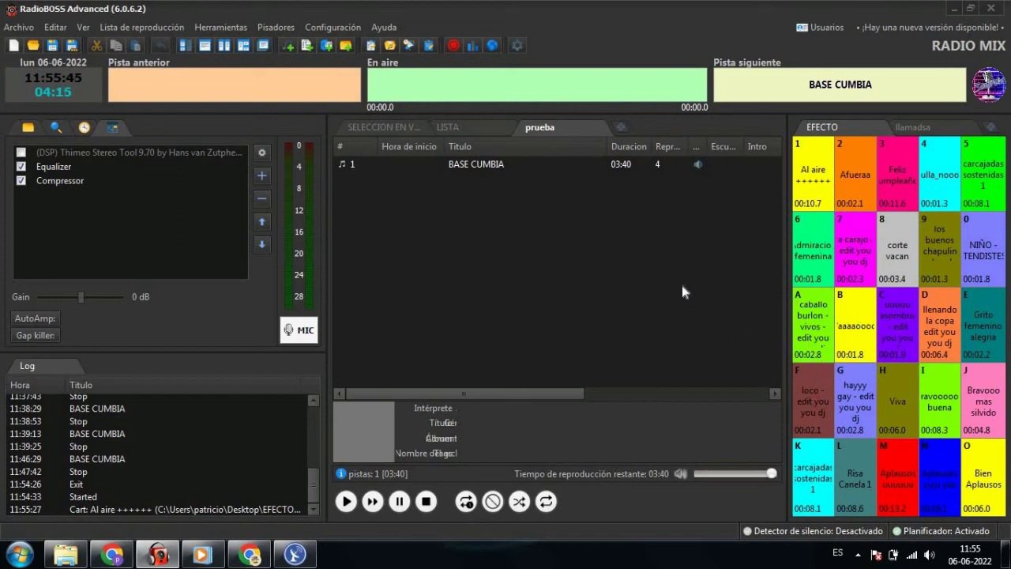
Review the playback fade settings for the effects cart wall, accept the preferences, and test the "NIÑO - ENTENDISTESSS" effect.
{"action": "left_click", "coordinate": [350, 28]}
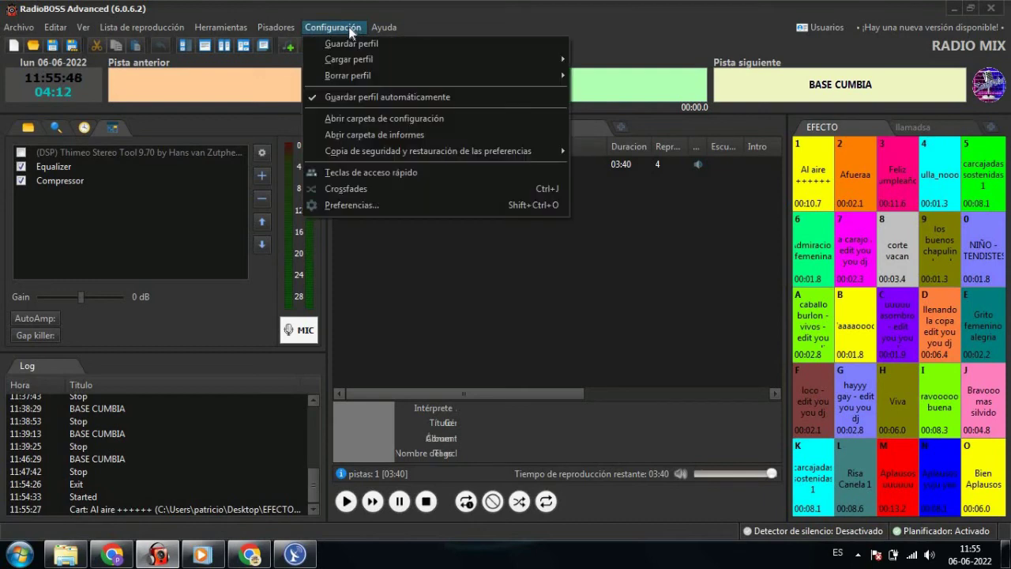
{"action": "left_click", "coordinate": [359, 205]}
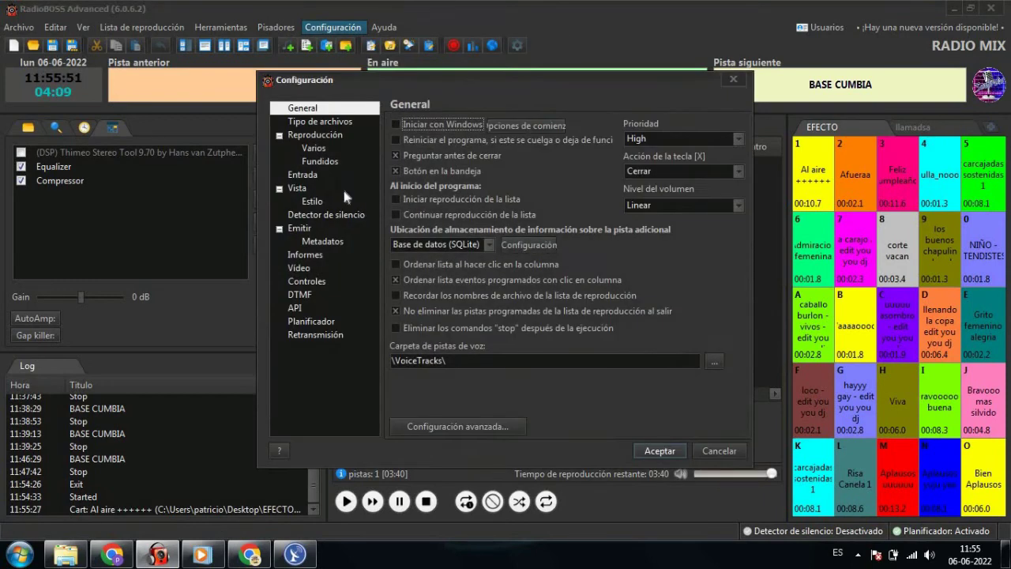
{"action": "left_click", "coordinate": [322, 163]}
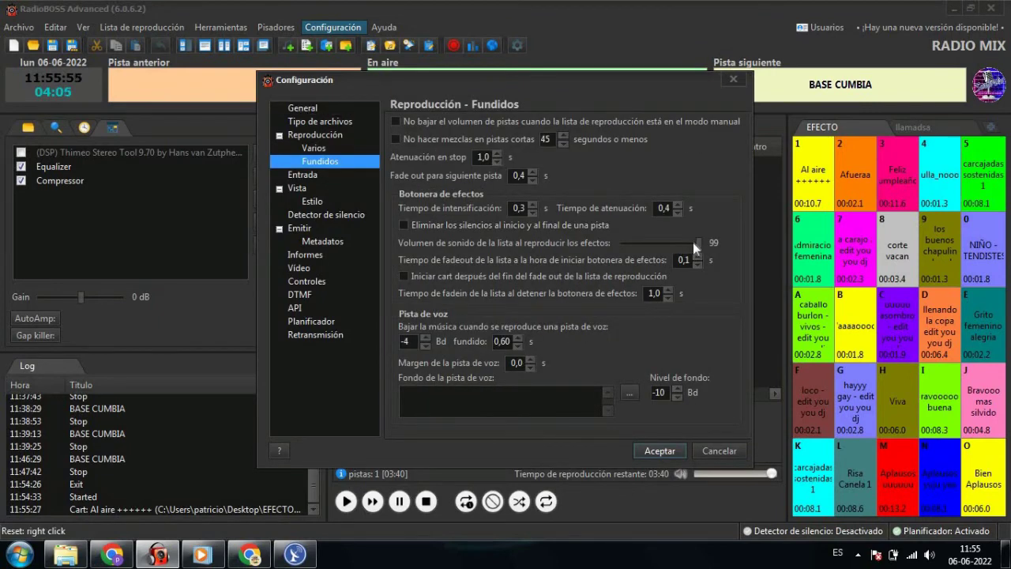
{"action": "left_click", "coordinate": [658, 450]}
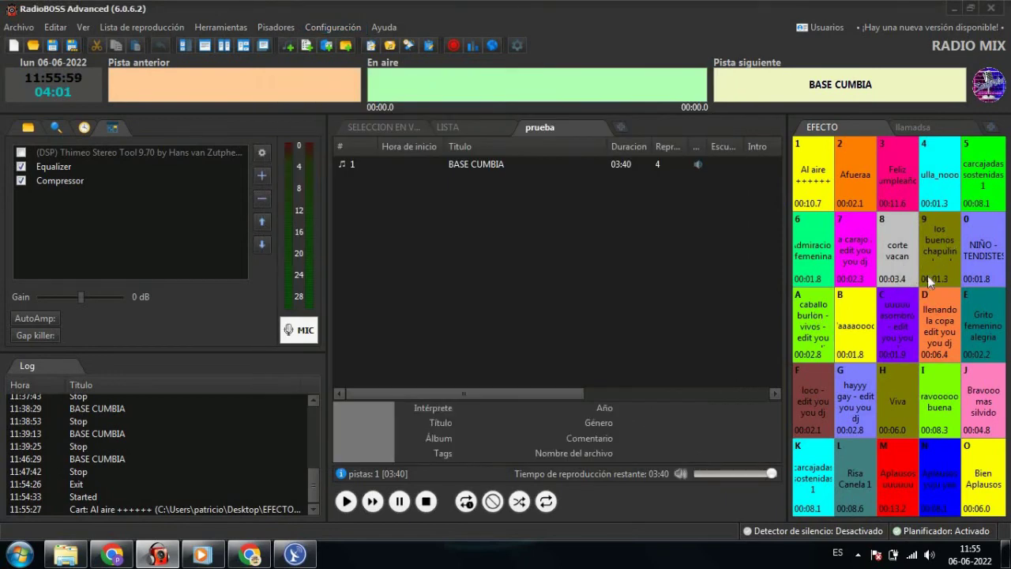
{"action": "left_click", "coordinate": [983, 253]}
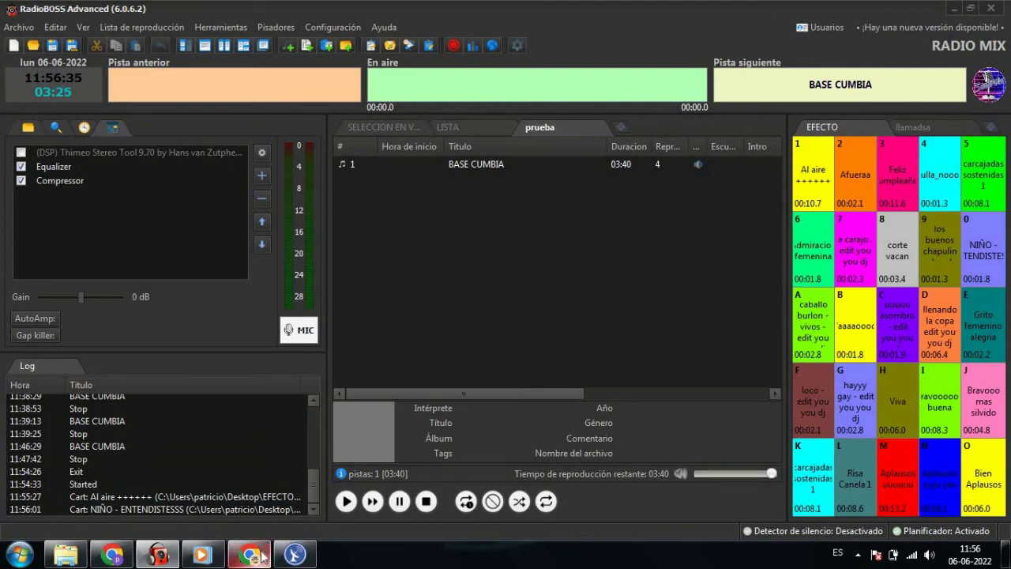
Switch to Chrome and view the header of the Sonytech streaming Facebook page with its WhatsApp contact option.
{"action": "left_click", "coordinate": [110, 555]}
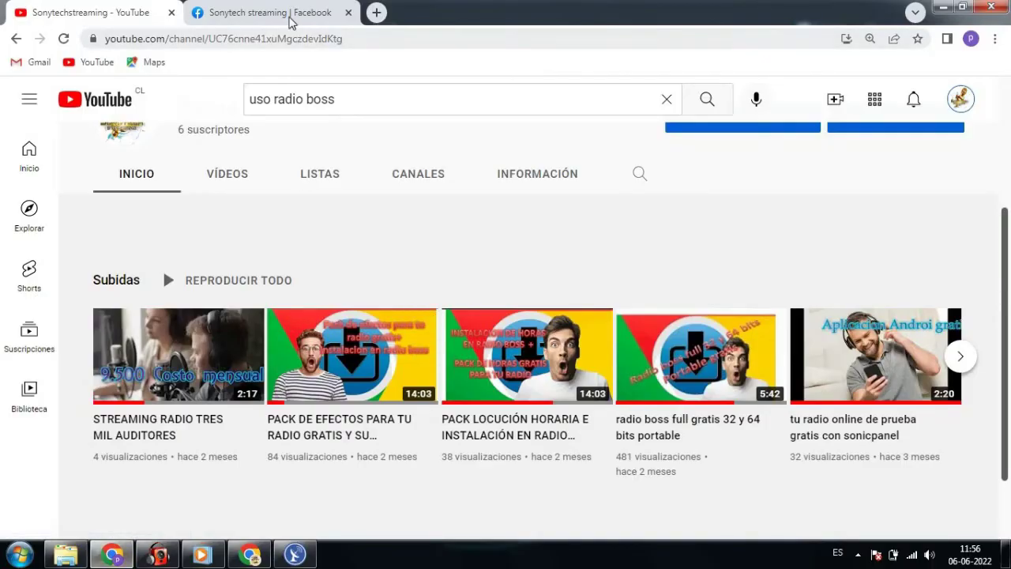
{"action": "left_click", "coordinate": [290, 21]}
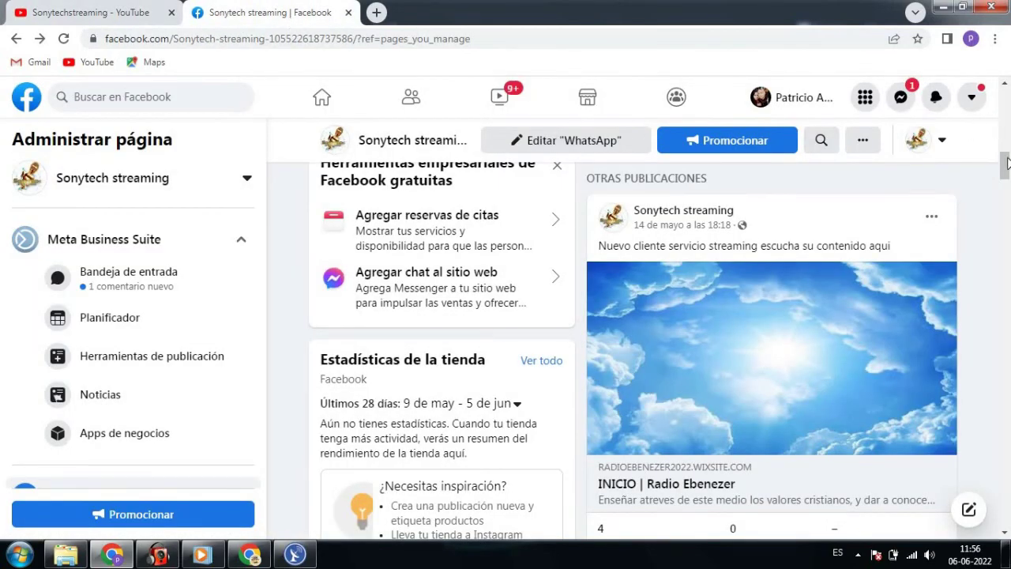
{"action": "left_click_drag", "start_coordinate": [1006, 163], "coordinate": [1006, 117]}
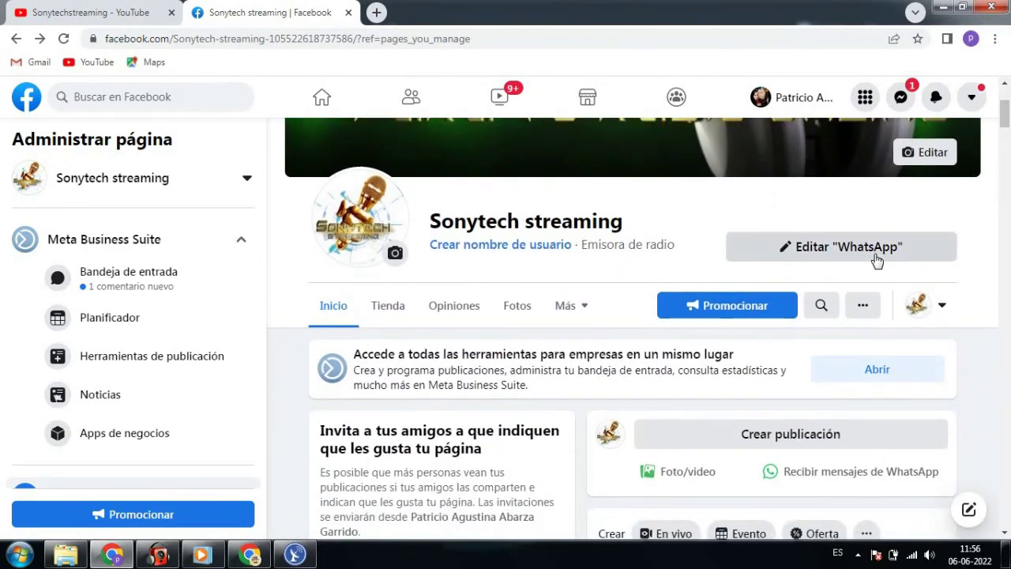